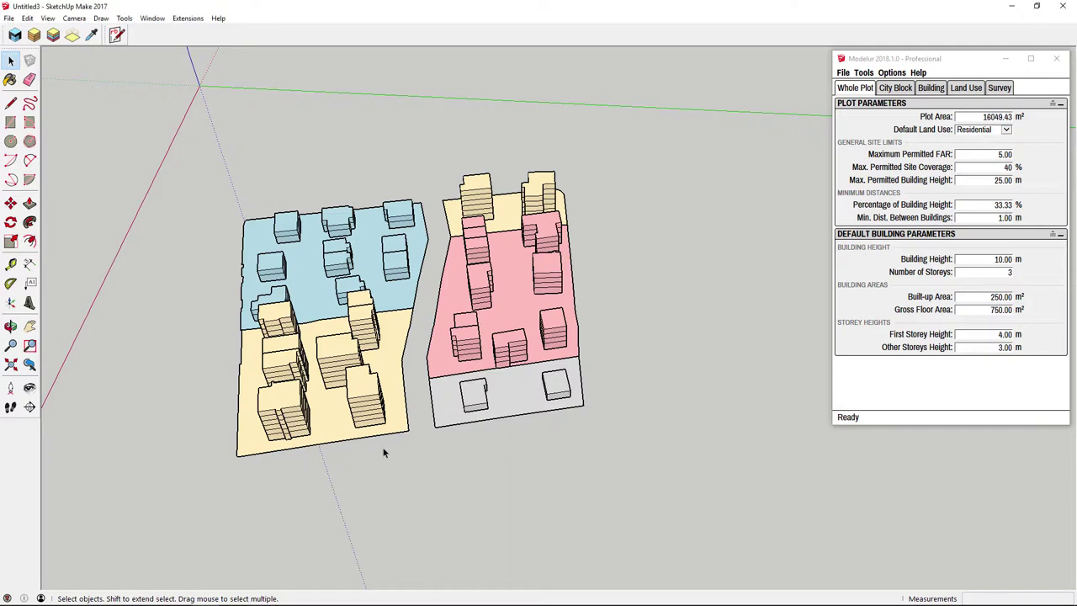
- Draw a rectangle below the site and convert it into a Modelur city block
{"action": "middle_click_drag", "start_coordinate": [392, 448], "coordinate": [339, 453]}
{"action": "scroll", "coordinate": [340, 458], "scroll_direction": "up", "scroll_amount": 1}
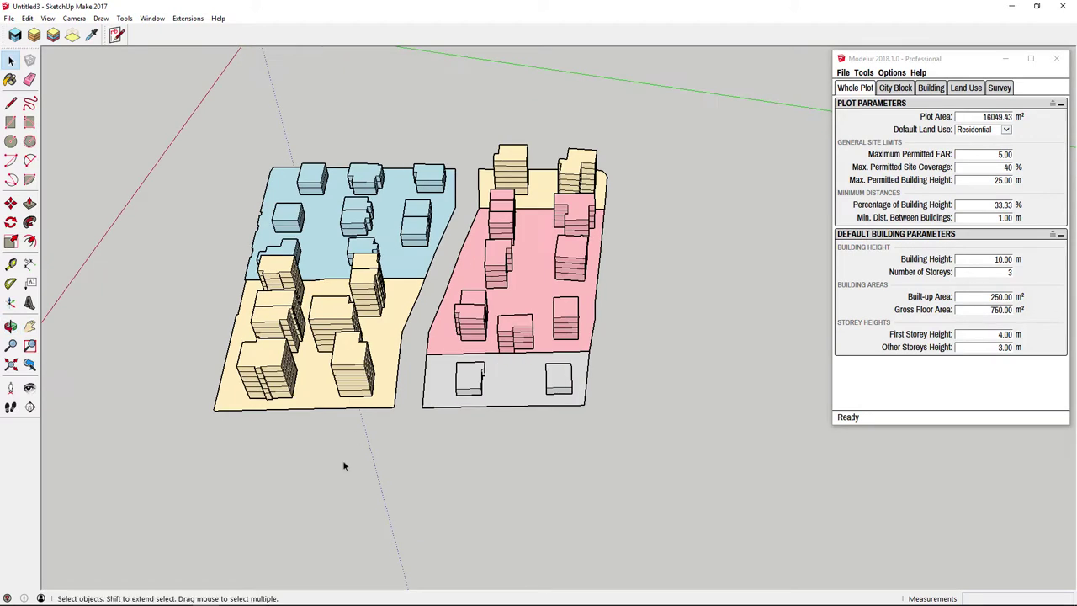
{"action": "left_click", "coordinate": [10, 123]}
{"action": "left_click", "coordinate": [433, 442]}
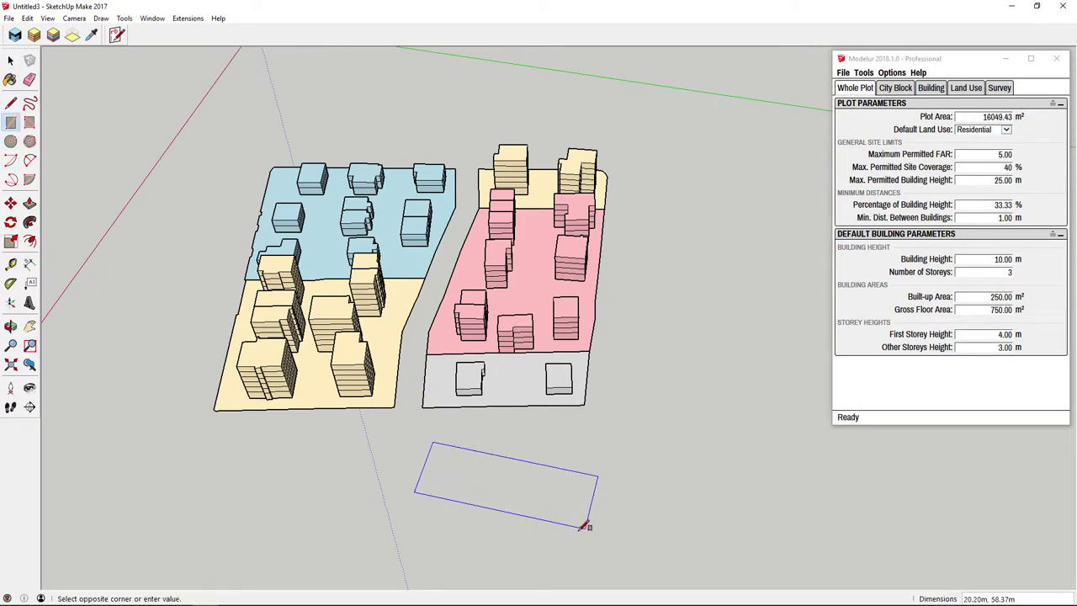
{"action": "left_click", "coordinate": [554, 533]}
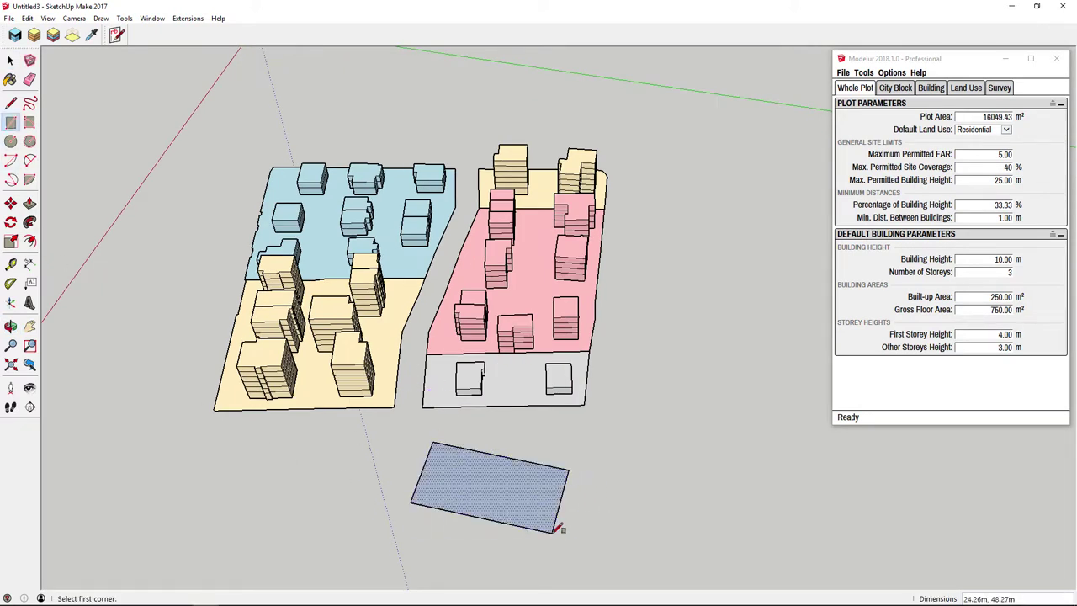
{"action": "left_click", "coordinate": [72, 39]}
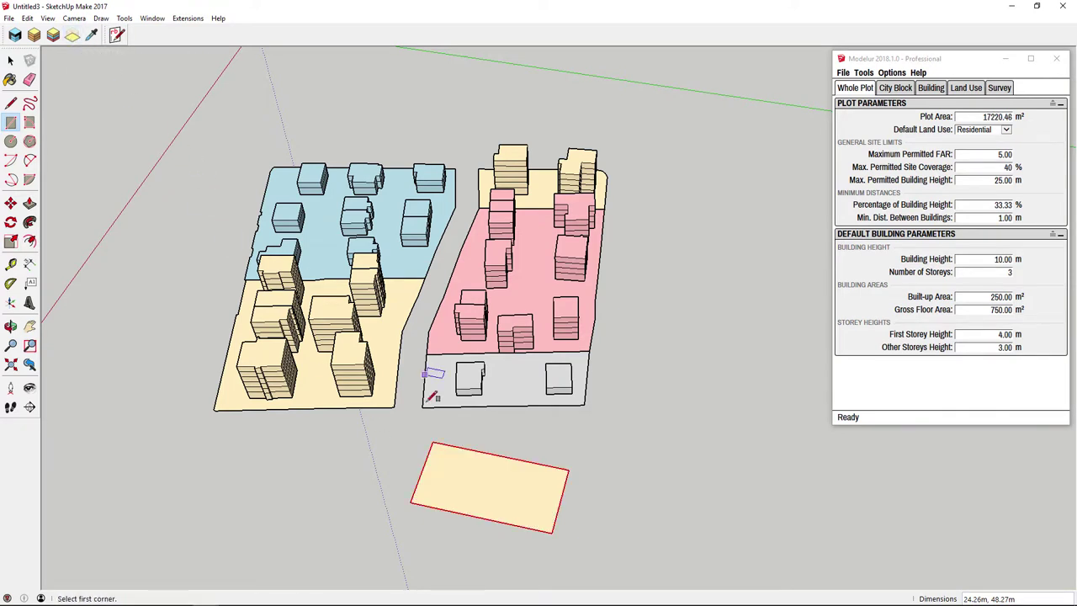
- Trace a closed four-sided outline with Create City Block to add a quadrilateral block
{"action": "middle_click_drag", "start_coordinate": [404, 429], "coordinate": [409, 284]}
{"action": "key", "text": "r"}
{"action": "left_click", "coordinate": [10, 61]}
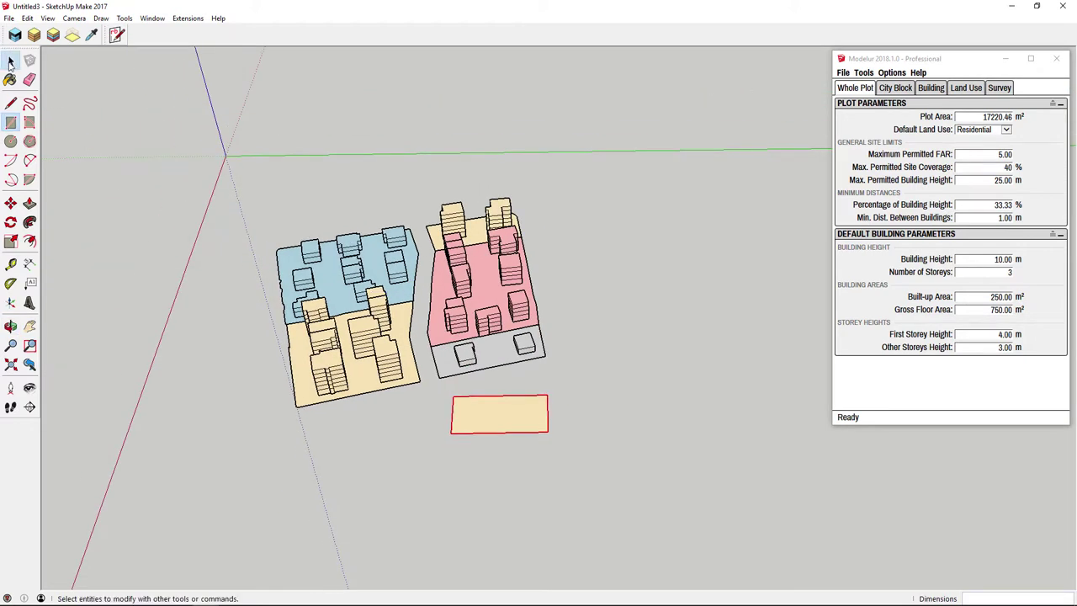
{"action": "left_click", "coordinate": [179, 353]}
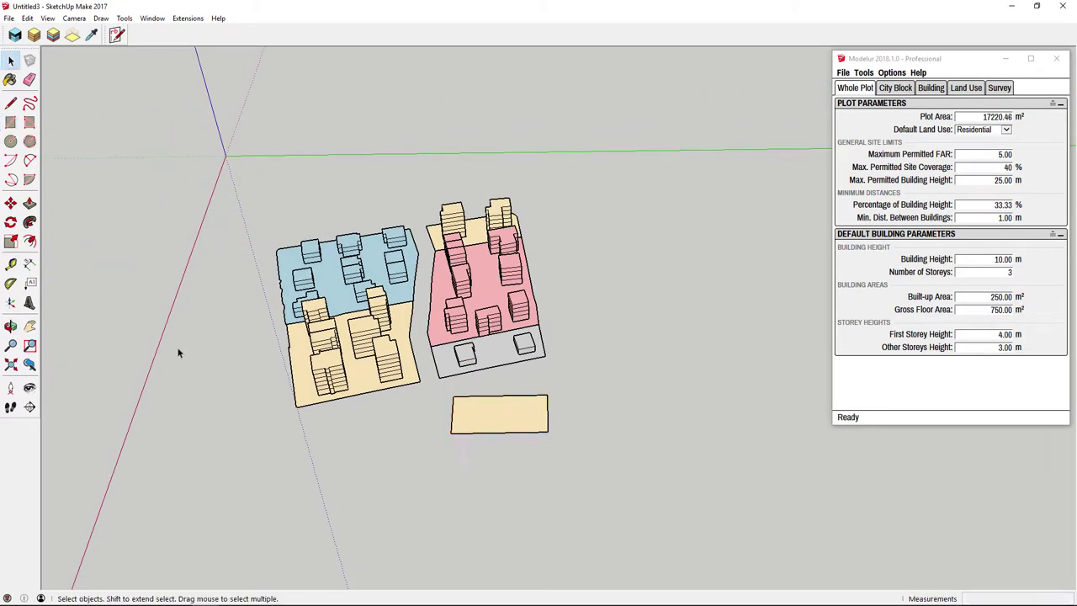
{"action": "left_click", "coordinate": [73, 35]}
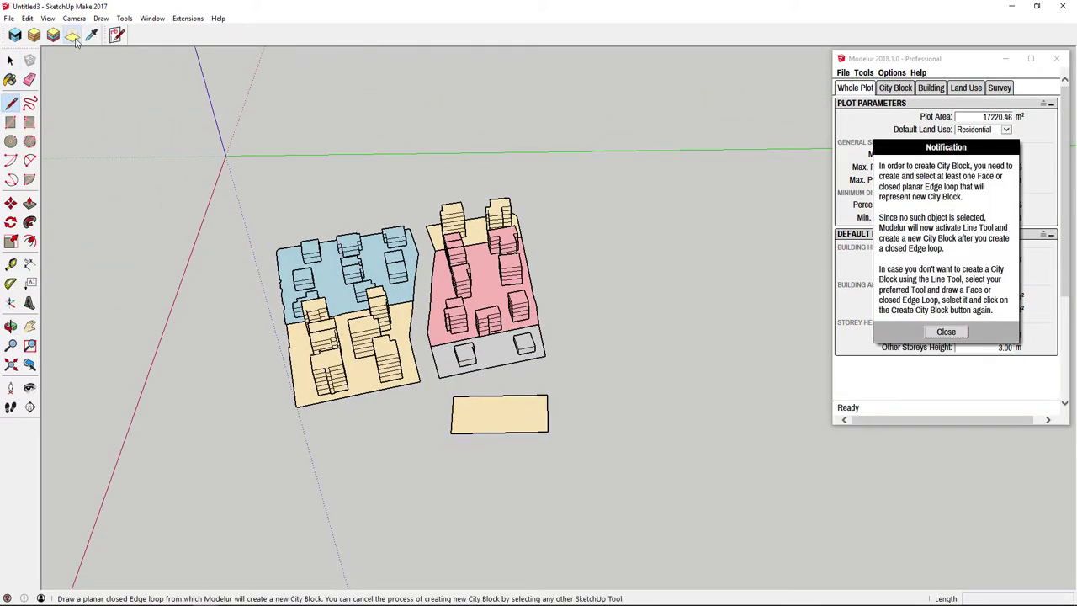
{"action": "left_click", "coordinate": [946, 333]}
{"action": "left_click", "coordinate": [278, 427]}
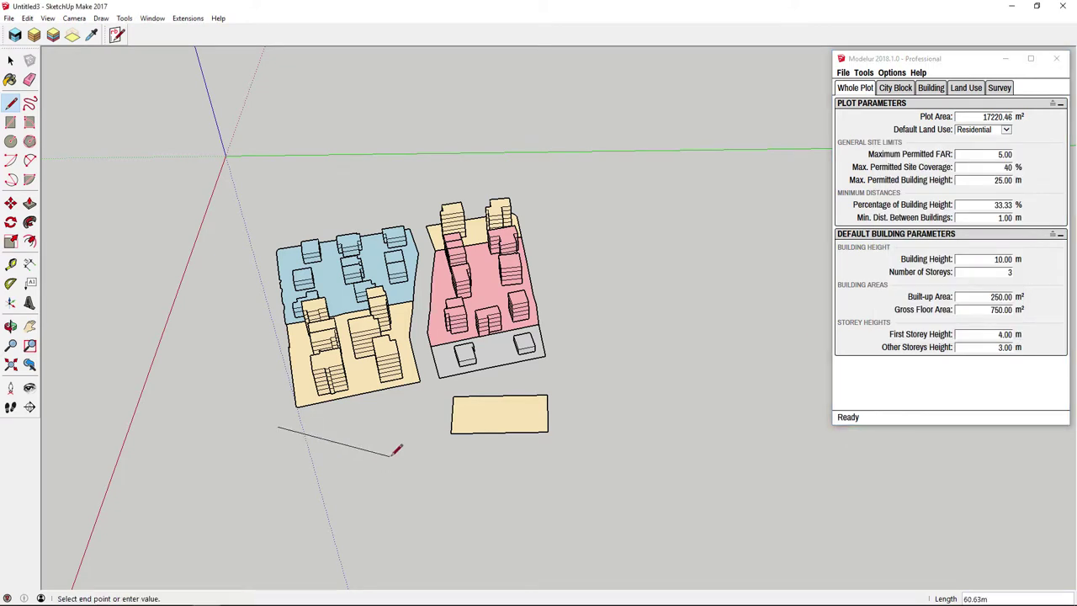
{"action": "left_click", "coordinate": [390, 456]}
{"action": "left_click", "coordinate": [271, 530]}
{"action": "left_click", "coordinate": [190, 486]}
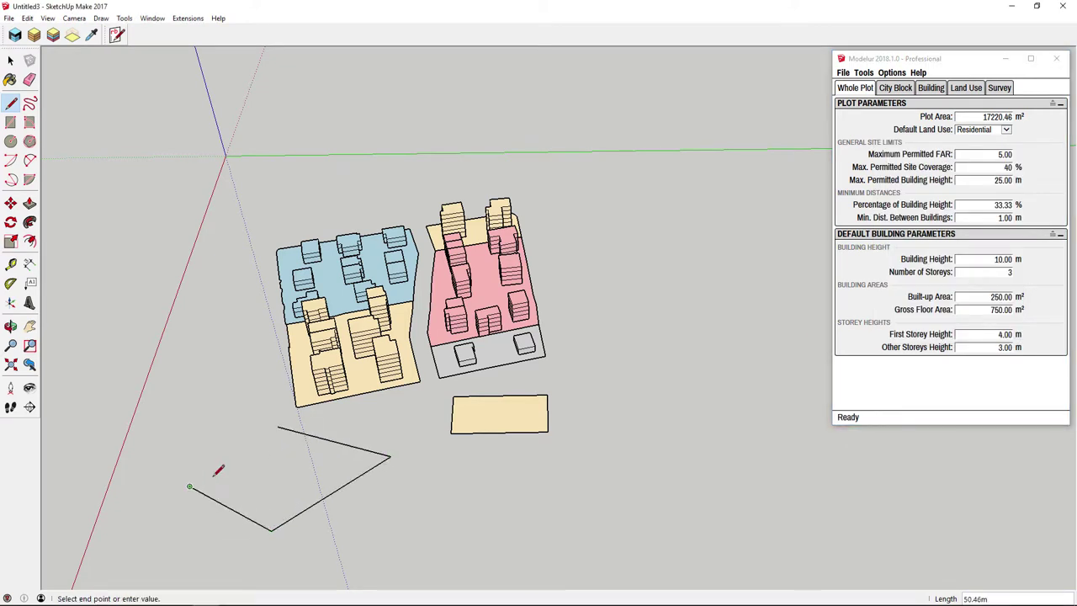
{"action": "left_click", "coordinate": [277, 427]}
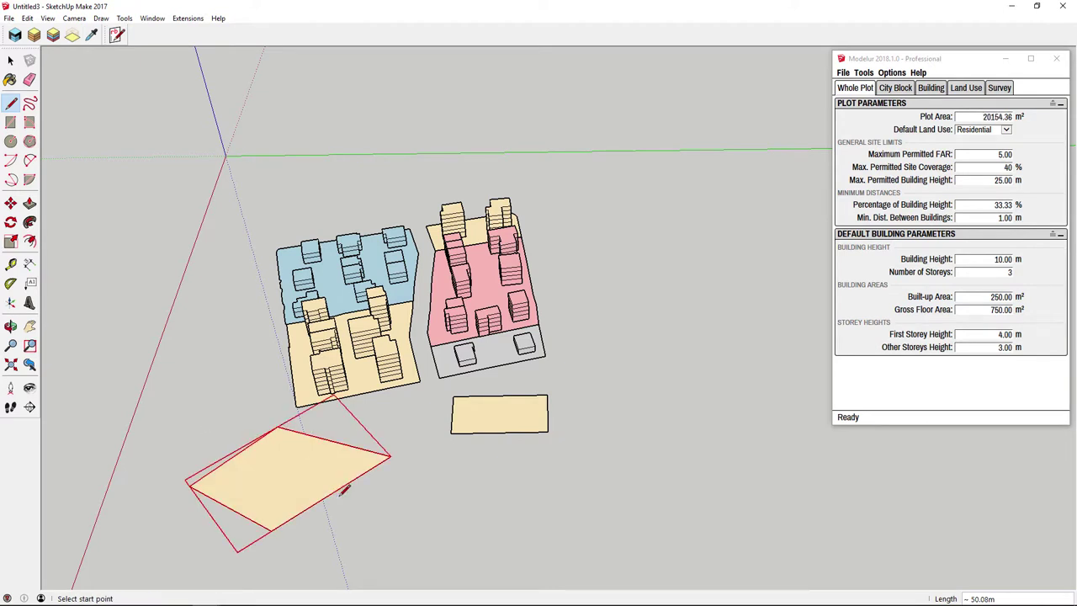
{"action": "middle_click_drag", "start_coordinate": [343, 489], "coordinate": [306, 463]}
- Enable Default Land Use on the four-sided block and choose the pink land use
{"action": "key", "text": "space"}
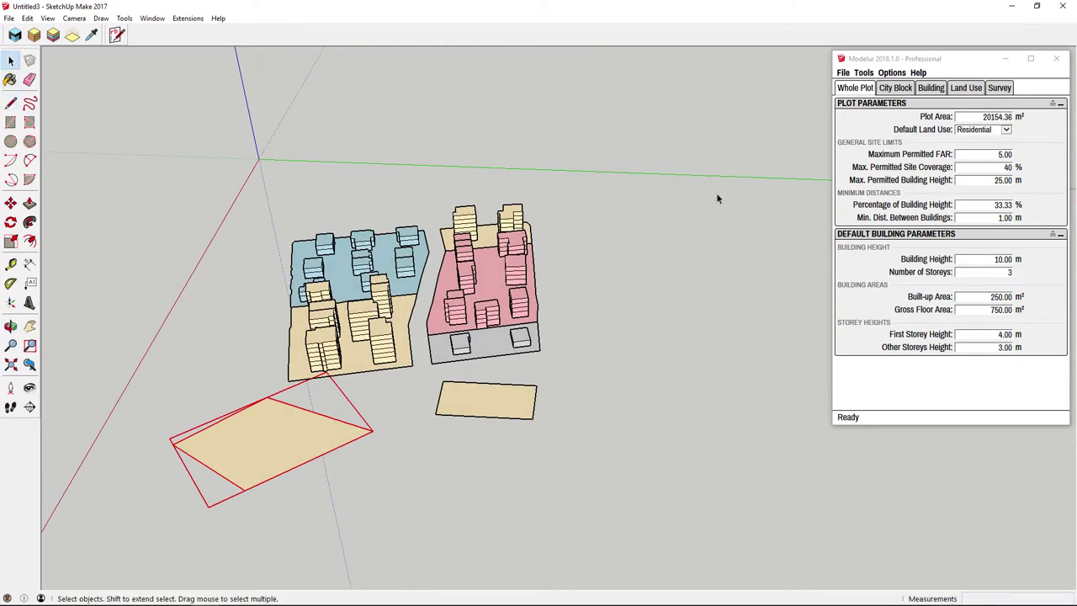
{"action": "left_click", "coordinate": [837, 116]}
{"action": "left_click", "coordinate": [898, 88]}
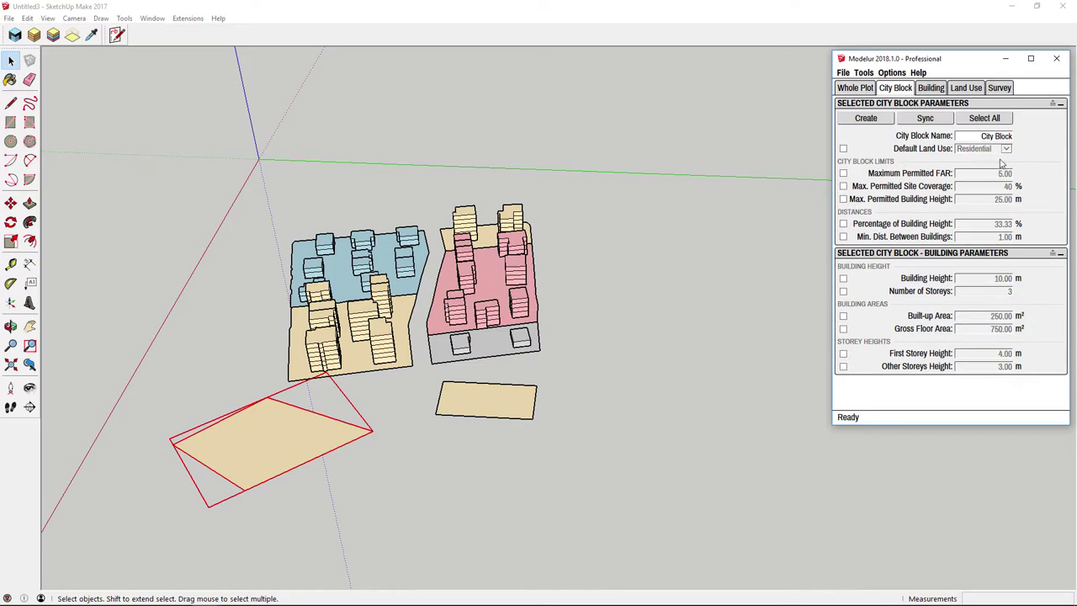
{"action": "left_click", "coordinate": [843, 149]}
{"action": "left_click", "coordinate": [977, 151]}
{"action": "left_click", "coordinate": [981, 165]}
{"action": "left_click", "coordinate": [980, 156]}
{"action": "left_click", "coordinate": [979, 163]}
{"action": "left_click", "coordinate": [736, 209]}
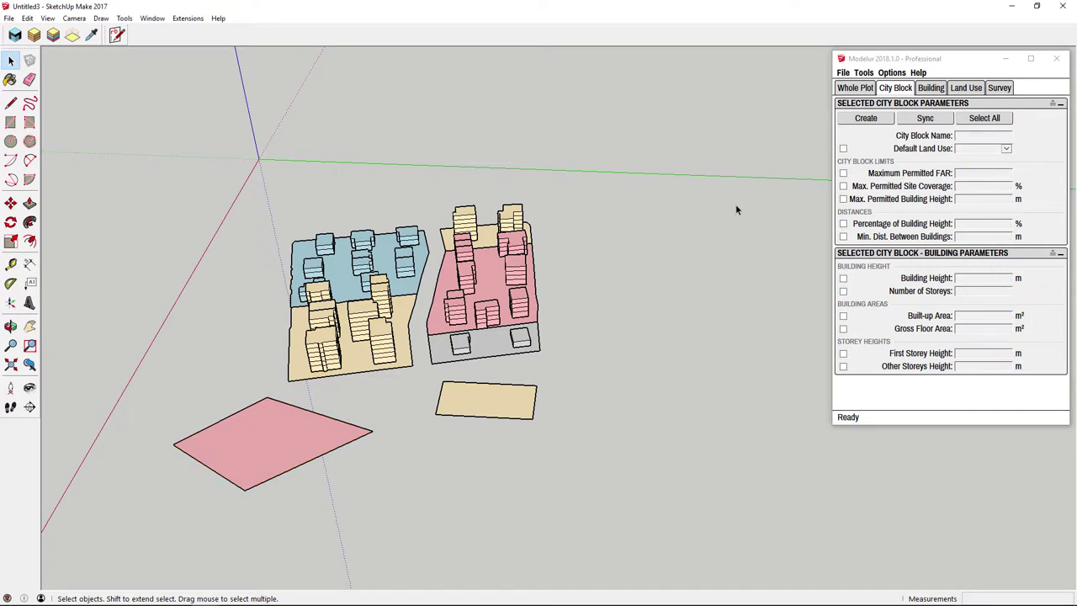
{"action": "middle_click_drag", "start_coordinate": [547, 168], "coordinate": [511, 228]}
{"action": "scroll", "coordinate": [505, 221], "scroll_direction": "up", "scroll_amount": 4}
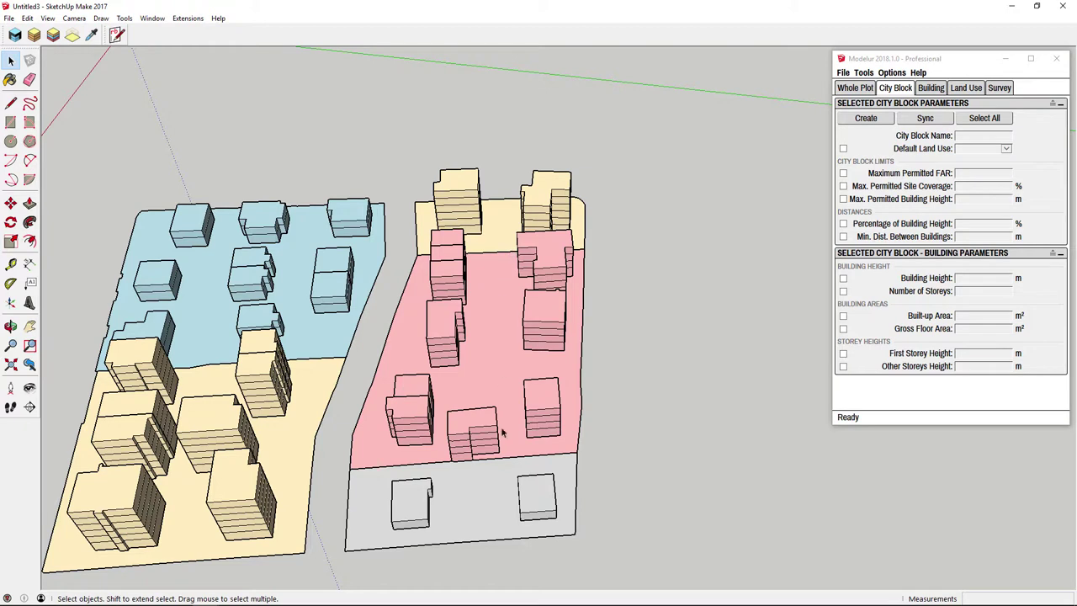
- Select the grey, pink and yellow blocks and sync their parameters from the pink block
{"action": "left_click", "coordinate": [460, 501]}
{"action": "left_click", "coordinate": [482, 358], "text": "shift"}
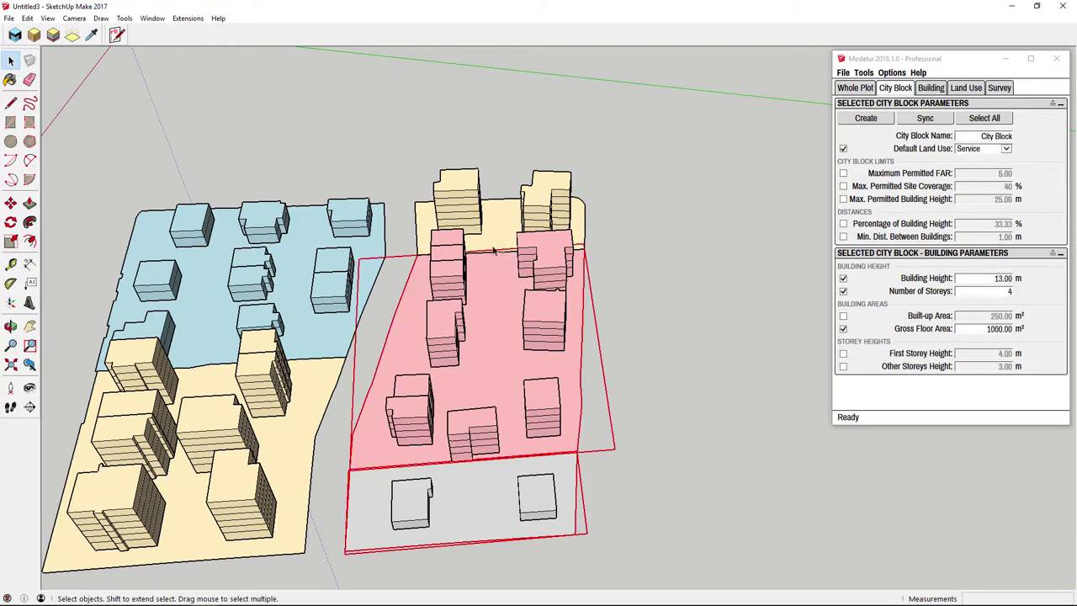
{"action": "left_click", "coordinate": [497, 229], "text": "shift"}
{"action": "left_click", "coordinate": [925, 118]}
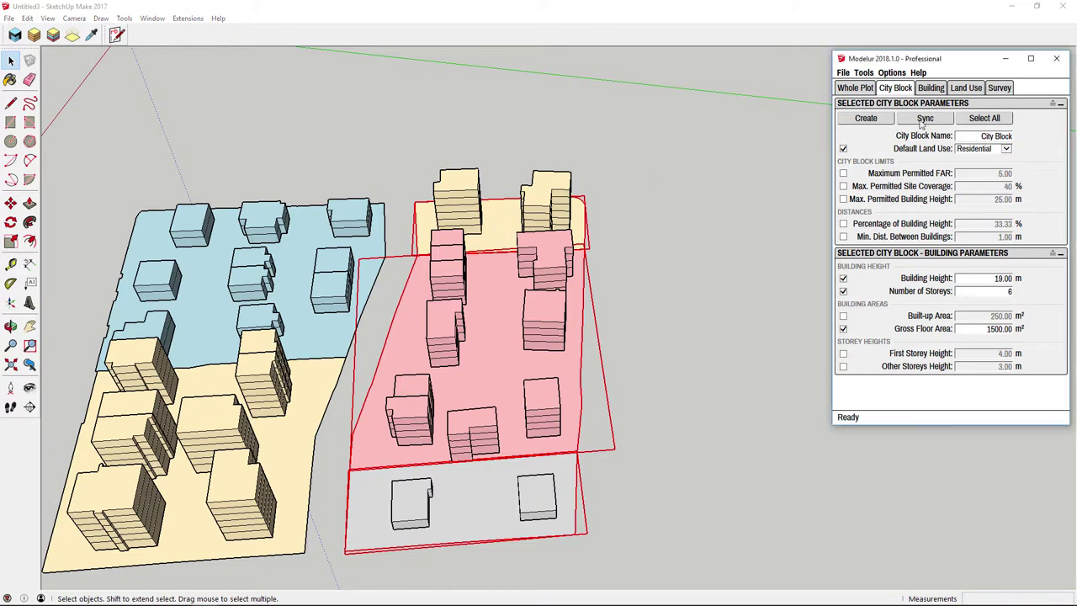
{"action": "left_click", "coordinate": [91, 34]}
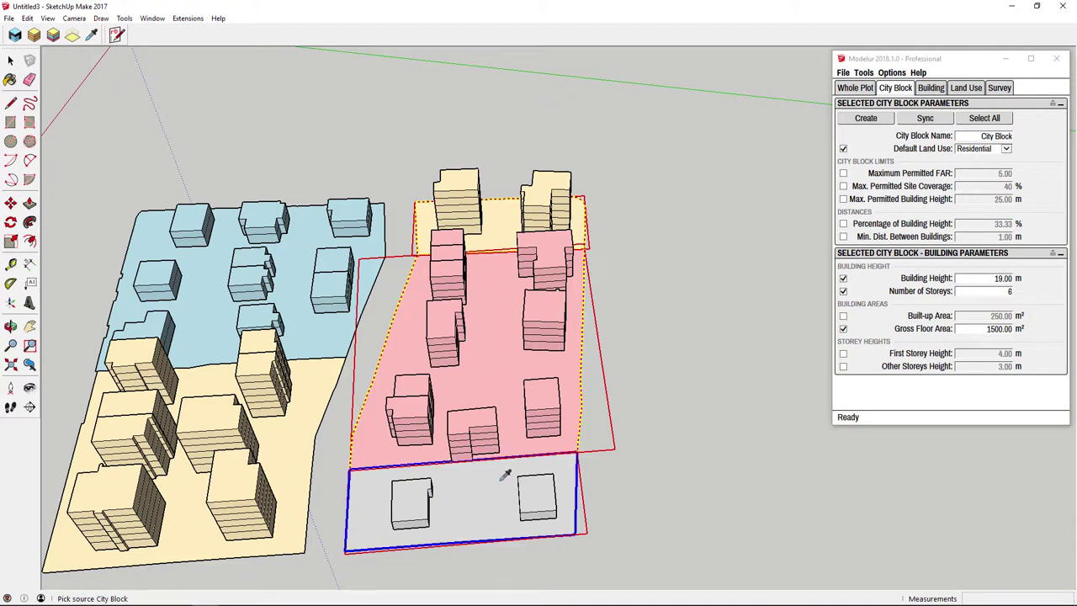
{"action": "left_click", "coordinate": [503, 333]}
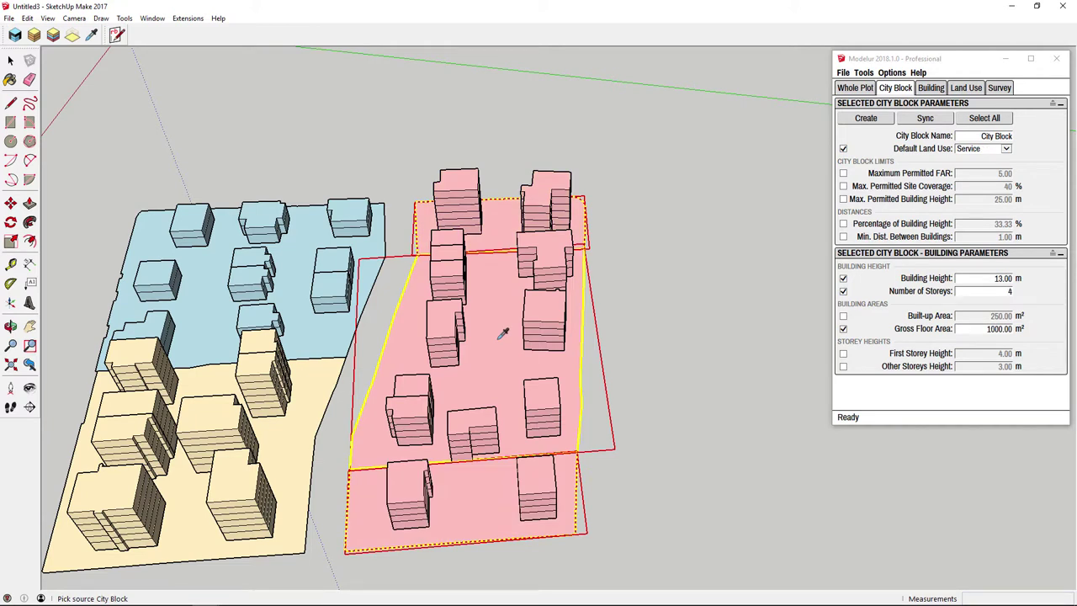
{"action": "left_click", "coordinate": [10, 60]}
{"action": "left_click", "coordinate": [262, 125]}
- Copy the blue block's parameters onto the pink middle section, small rectangular block and pink strip
{"action": "middle_click_drag", "start_coordinate": [278, 168], "coordinate": [319, 358]}
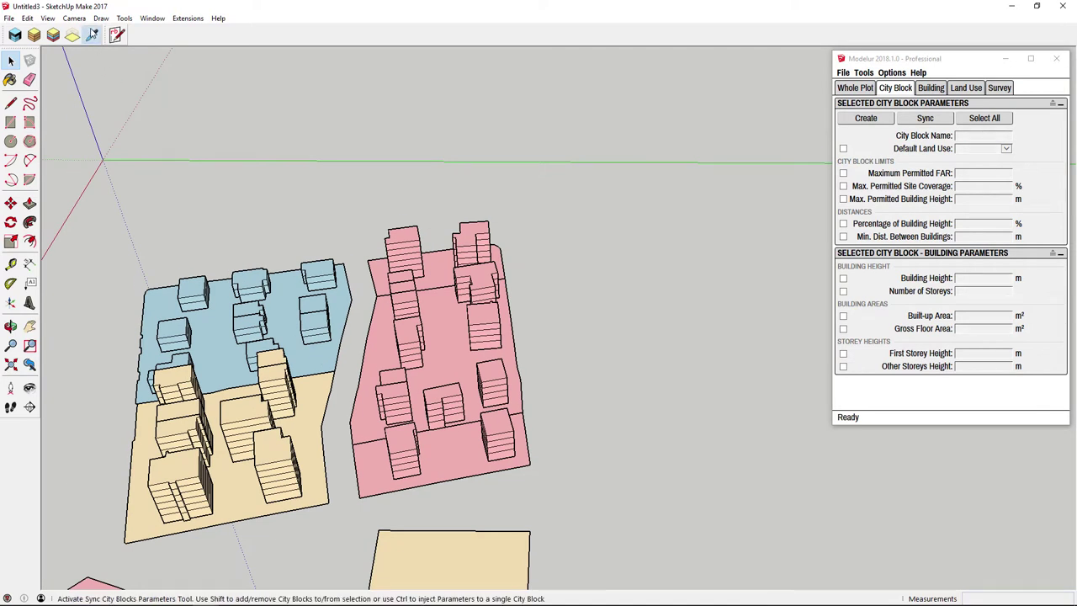
{"action": "left_click", "coordinate": [90, 35]}
{"action": "left_click", "coordinate": [320, 339]}
{"action": "left_click", "coordinate": [393, 363]}
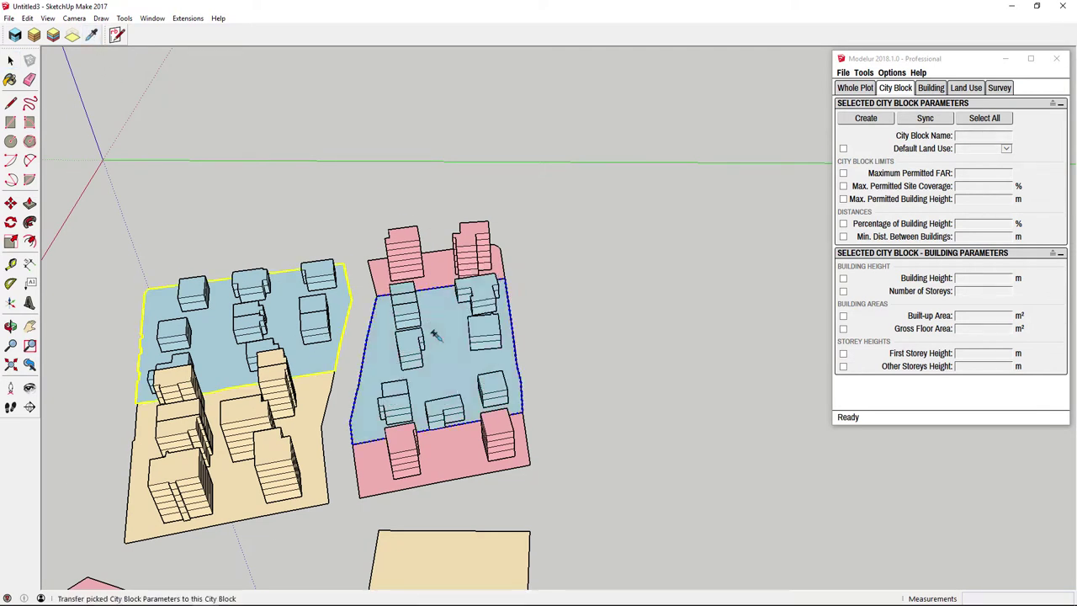
{"action": "left_click", "coordinate": [437, 548]}
{"action": "left_click", "coordinate": [435, 444]}
{"action": "key", "text": "space"}
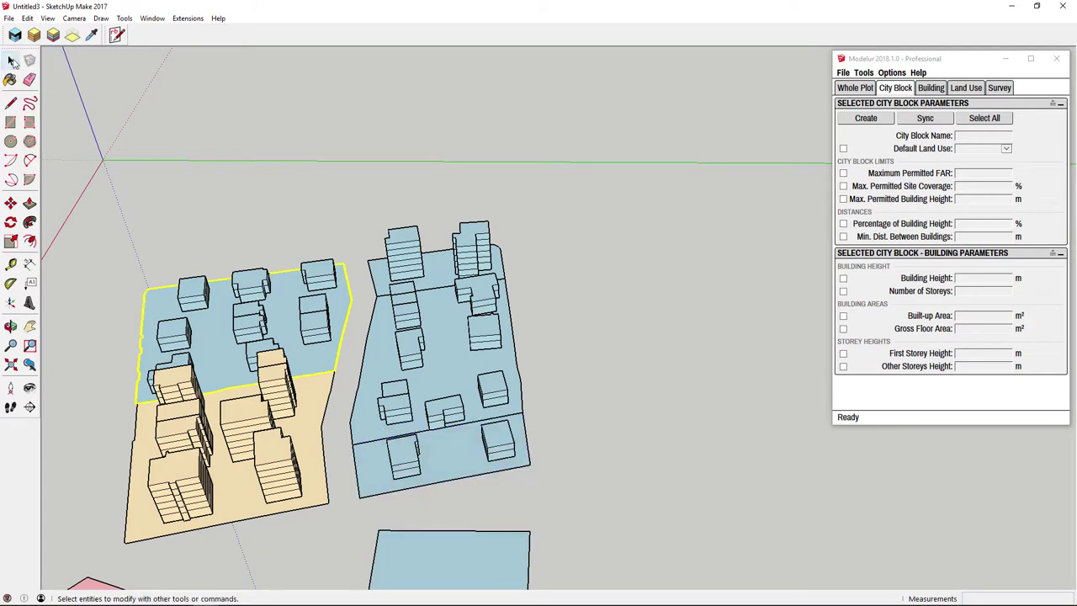
- Unlock the pink four-sided block and move it further down-right
{"action": "scroll", "coordinate": [315, 147], "scroll_direction": "down", "scroll_amount": 3}
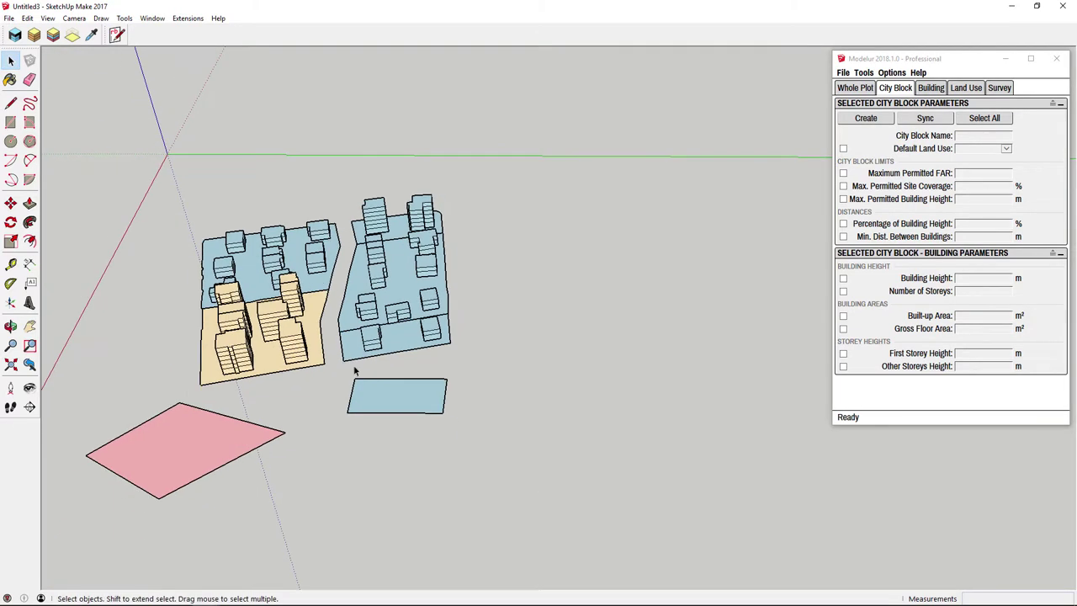
{"action": "left_click", "coordinate": [176, 455]}
{"action": "left_click", "coordinate": [11, 202]}
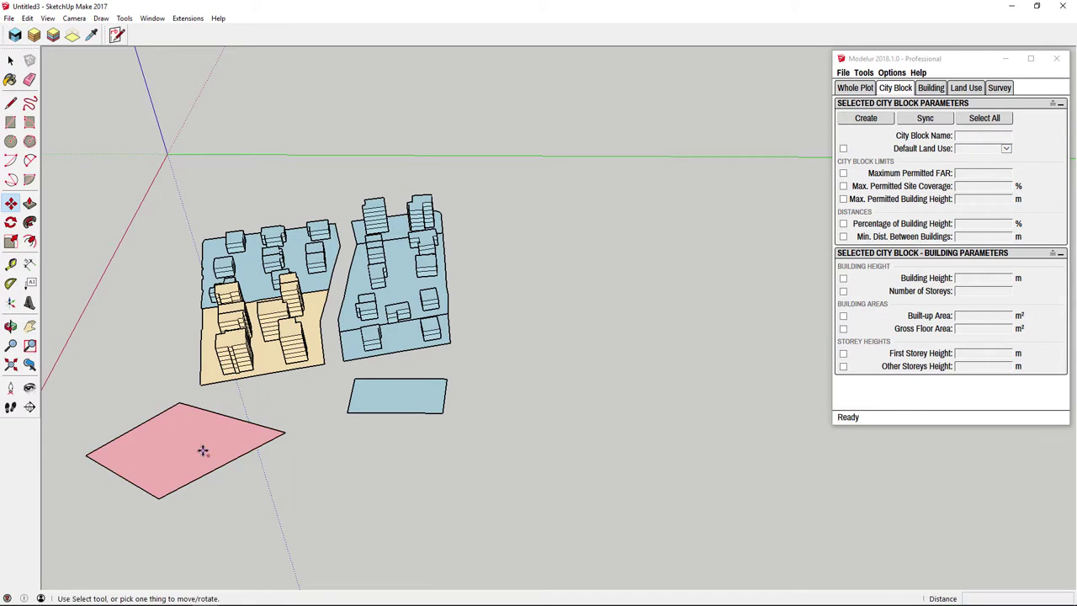
{"action": "key", "text": "space"}
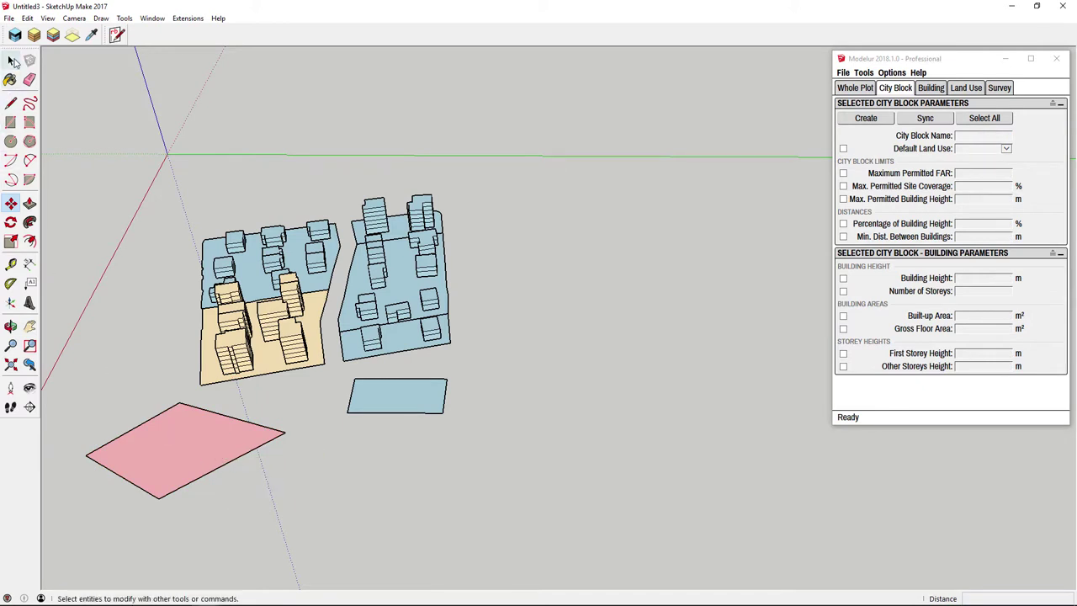
{"action": "left_click", "coordinate": [174, 435]}
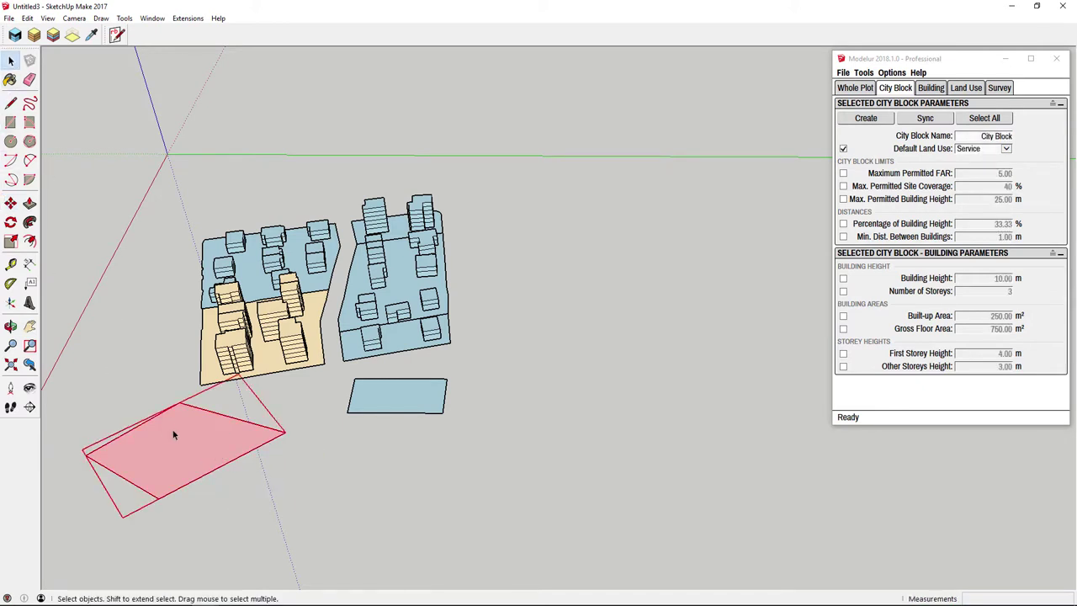
{"action": "right_click", "coordinate": [173, 434]}
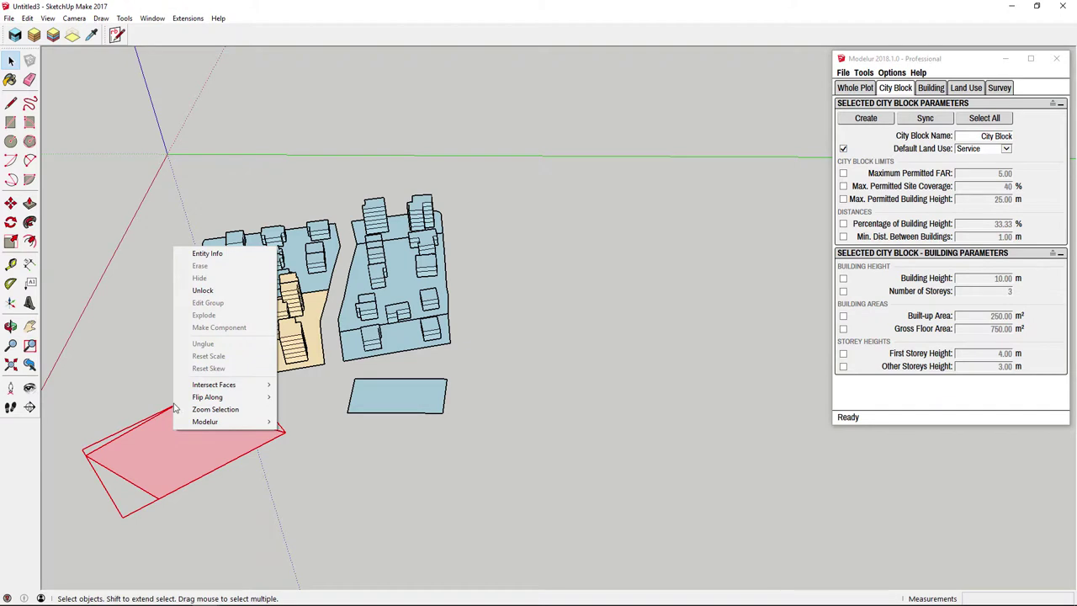
{"action": "left_click", "coordinate": [202, 290]}
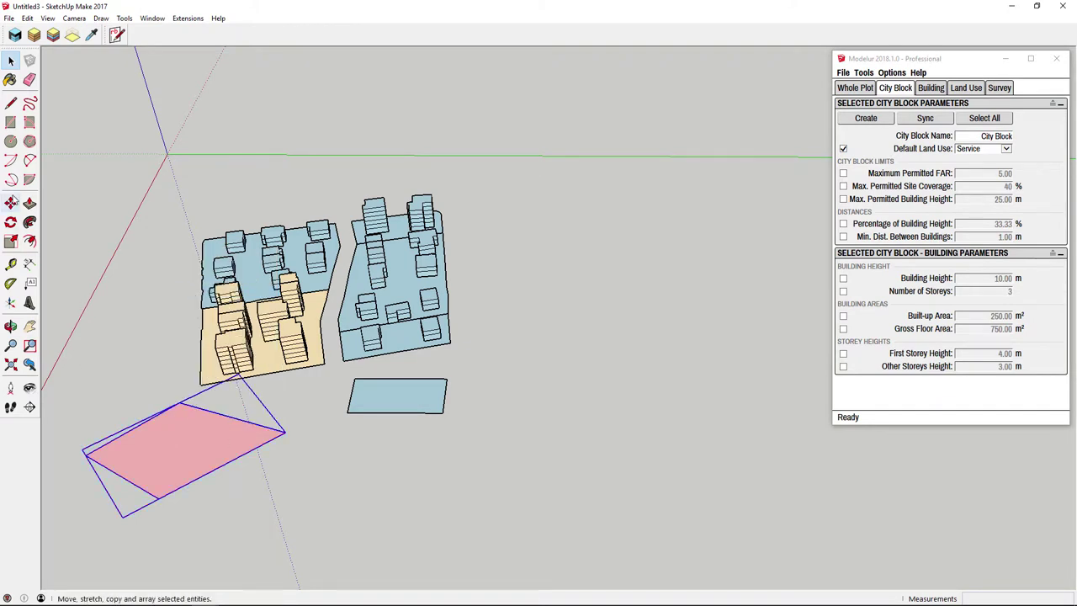
{"action": "left_click", "coordinate": [12, 205]}
{"action": "left_click", "coordinate": [175, 474]}
{"action": "left_click", "coordinate": [230, 503]}
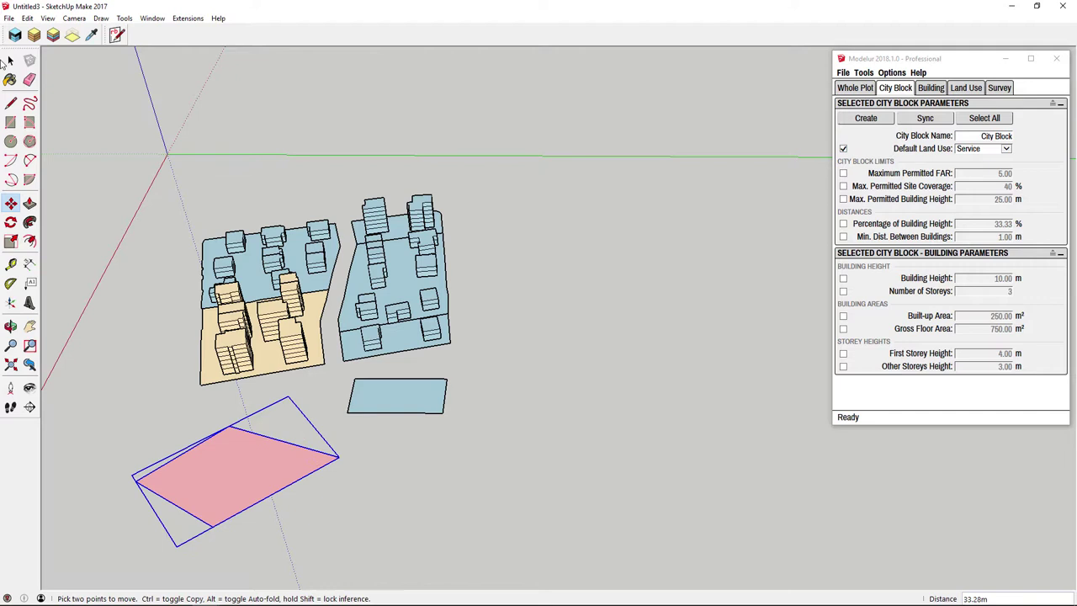
{"action": "key", "text": "space"}
- Drag the pink face's right corner left, then select and delete the pink block
{"action": "double_click", "coordinate": [258, 485]}
{"action": "key", "text": "m"}
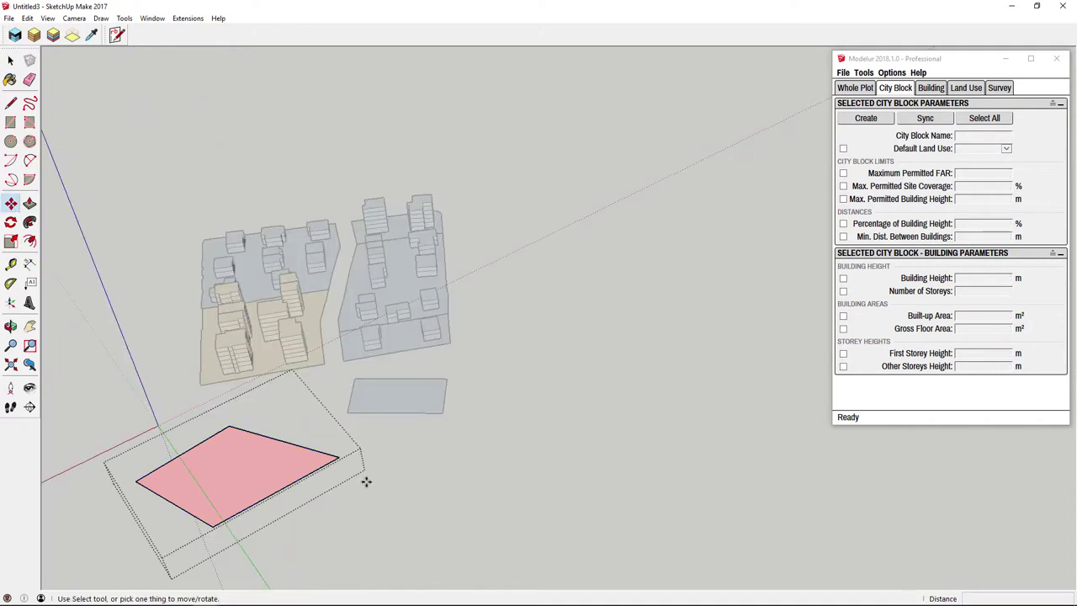
{"action": "left_click", "coordinate": [333, 455]}
{"action": "left_click", "coordinate": [292, 451]}
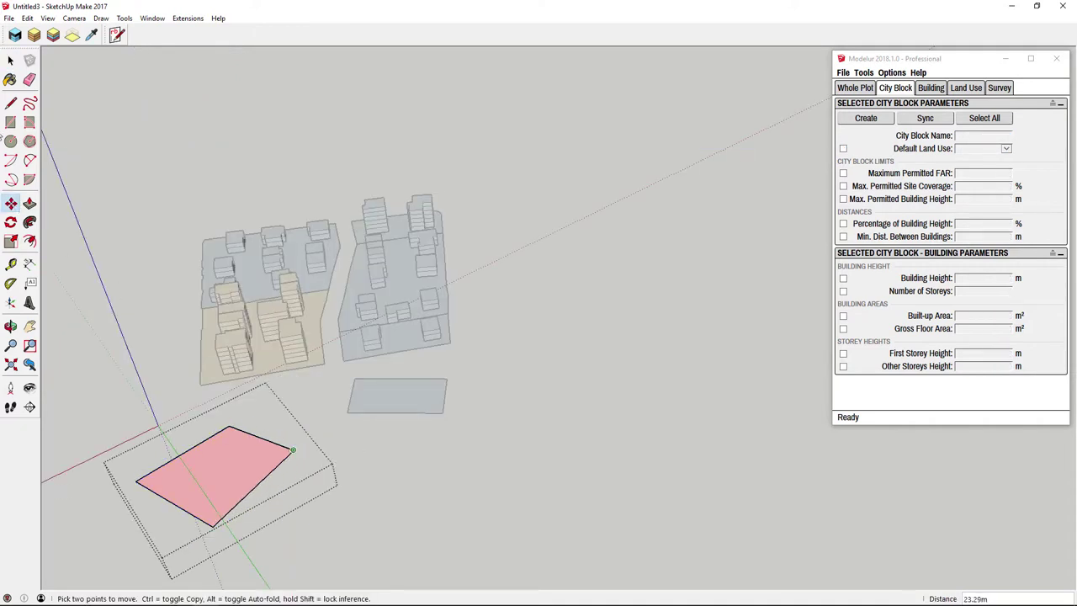
{"action": "left_click", "coordinate": [11, 61]}
{"action": "key", "text": "Escape"}
{"action": "left_click", "coordinate": [232, 464]}
{"action": "key", "text": "Delete"}
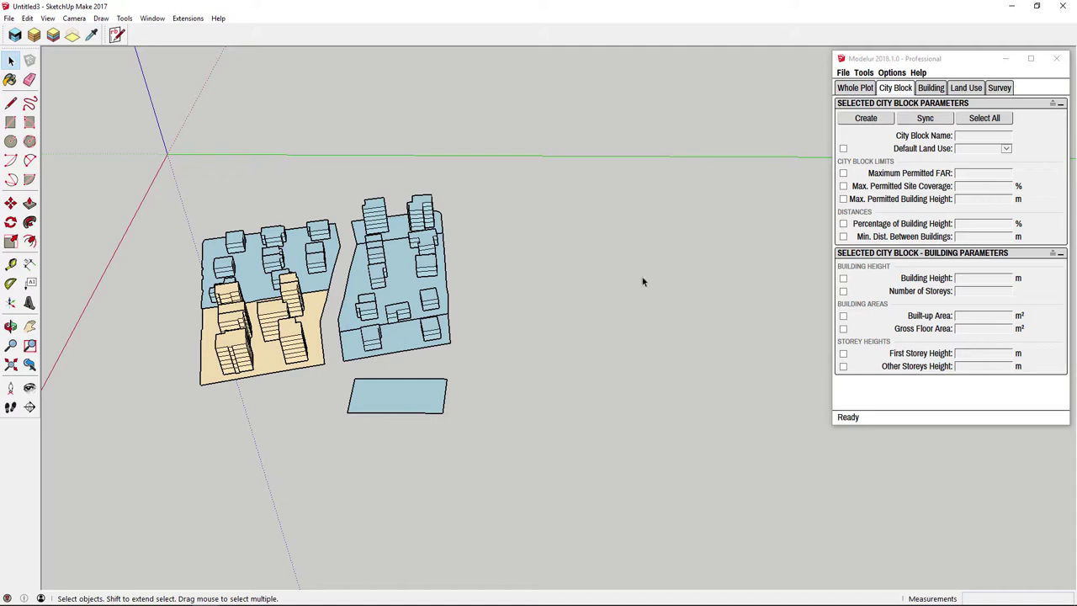
- Untick Lock City Blocks Upon Creation in Modelur Options and switch to the '2' SketchUp window
{"action": "left_click", "coordinate": [914, 53]}
{"action": "left_click", "coordinate": [892, 73]}
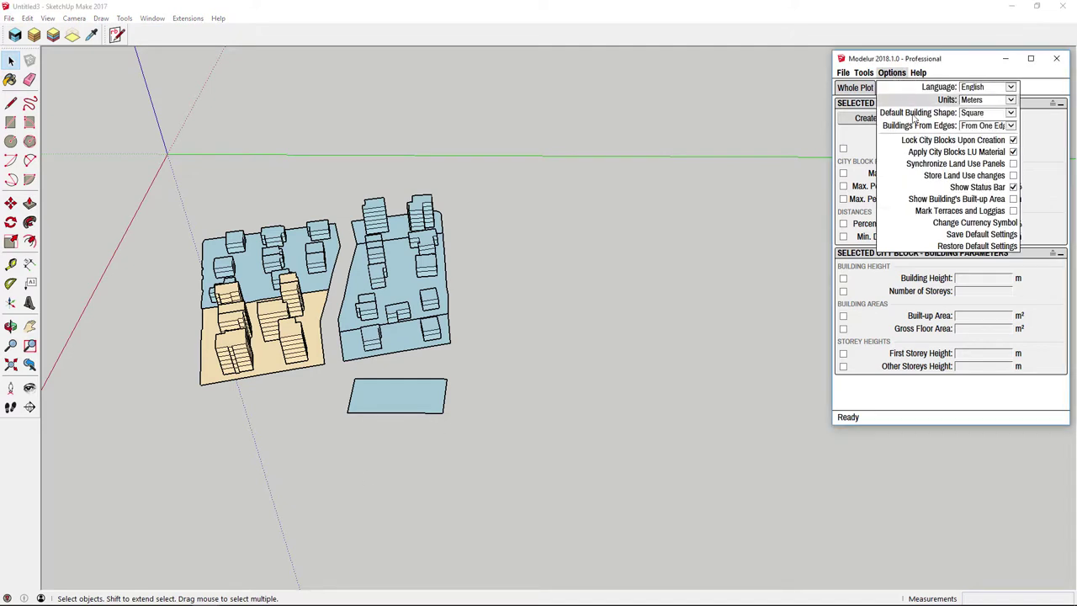
{"action": "left_click", "coordinate": [1013, 141]}
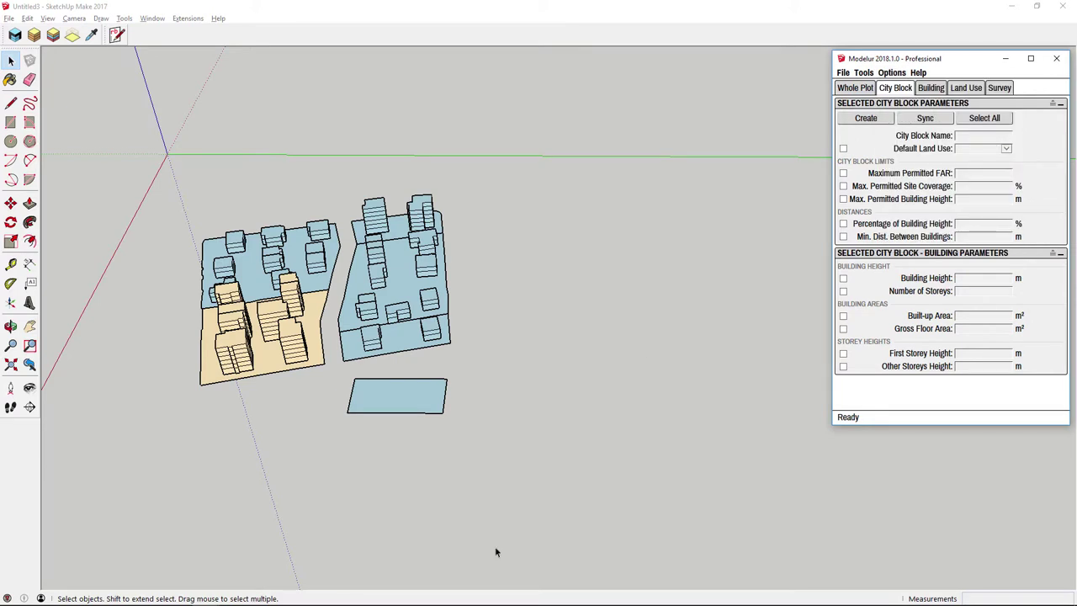
{"action": "left_click", "coordinate": [204, 595]}
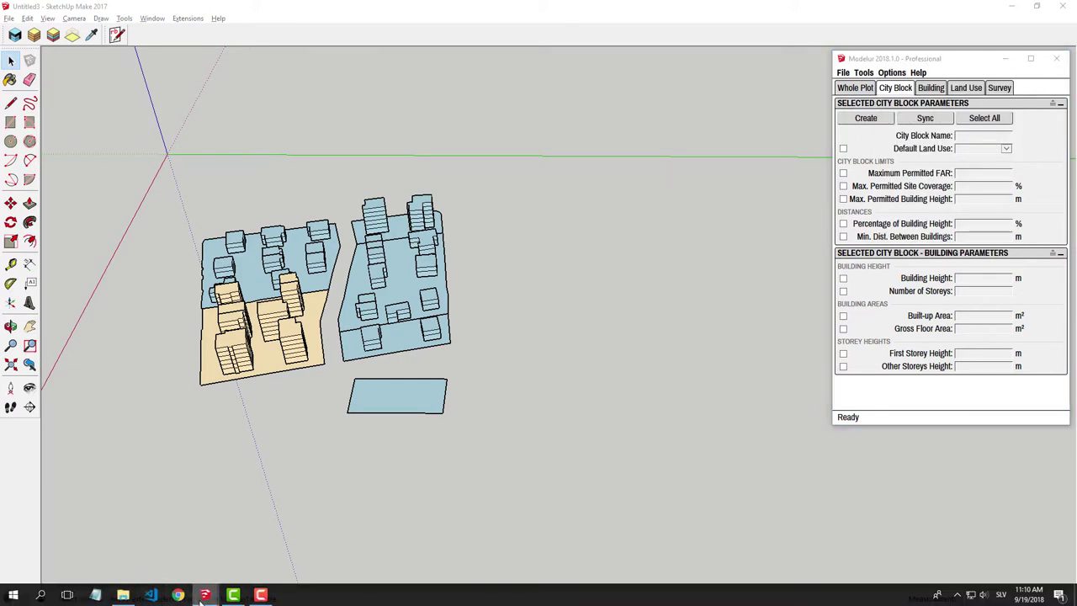
{"action": "left_click", "coordinate": [248, 547]}
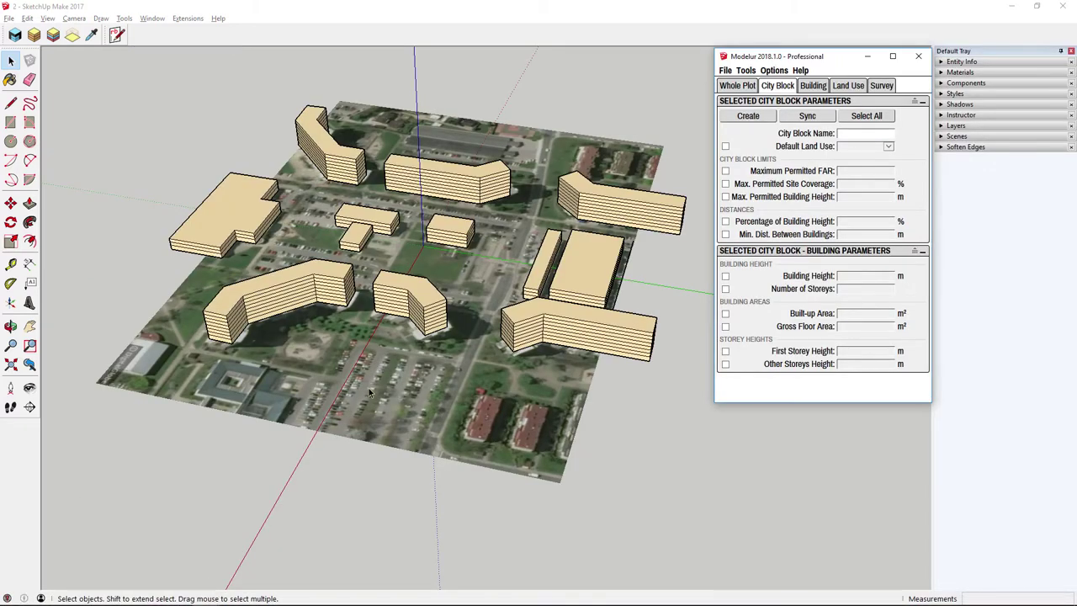
- Draw a rectangle over the aerial photo's parking lot so Modelur registers it as a city block
{"action": "left_click", "coordinate": [10, 122]}
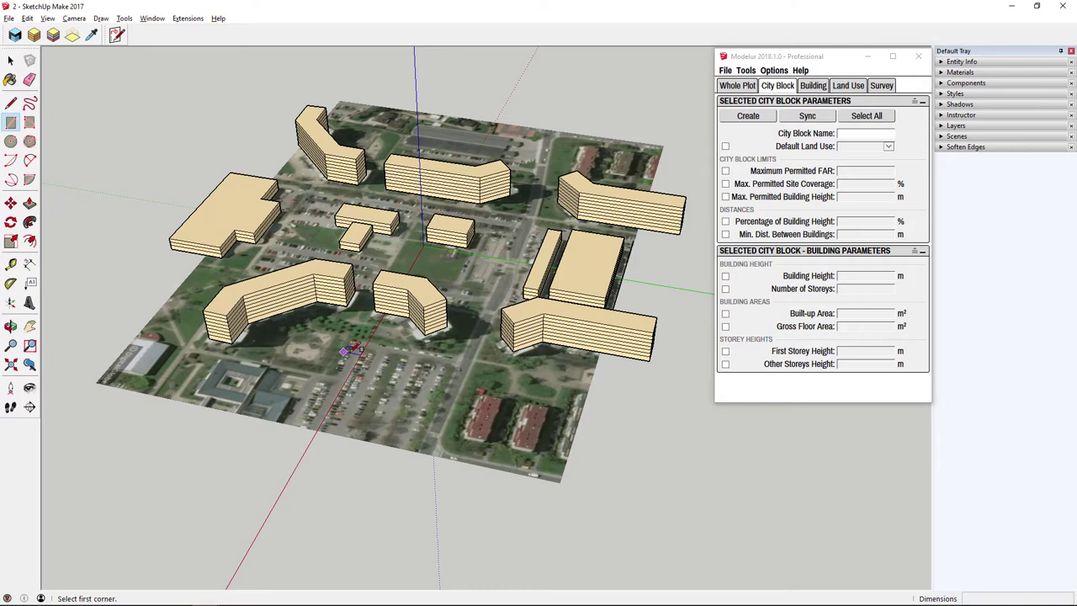
{"action": "left_click", "coordinate": [357, 345]}
{"action": "left_click", "coordinate": [421, 446]}
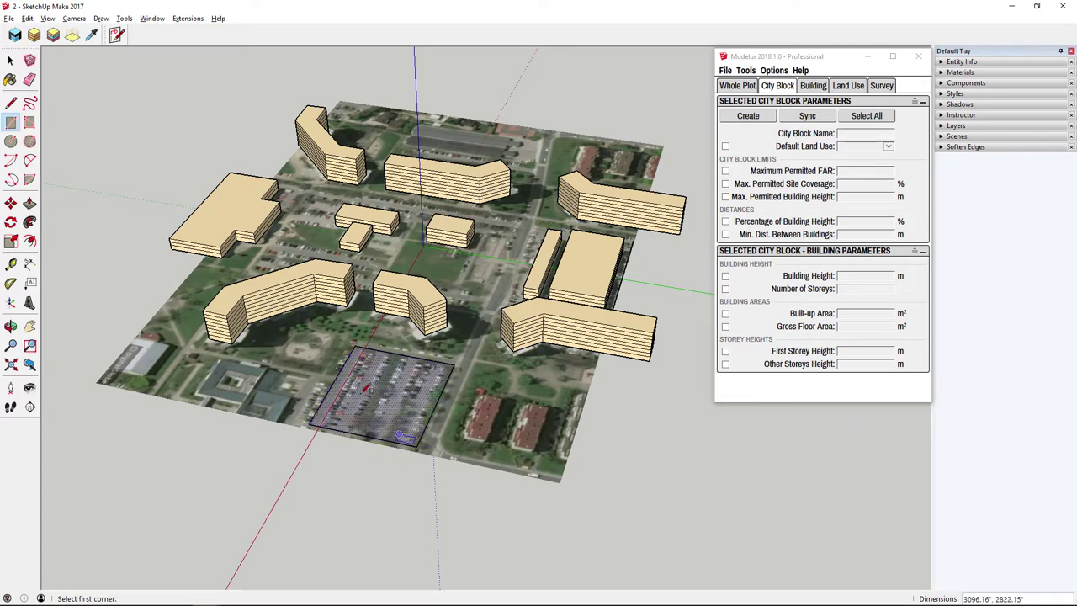
{"action": "left_click", "coordinate": [749, 115]}
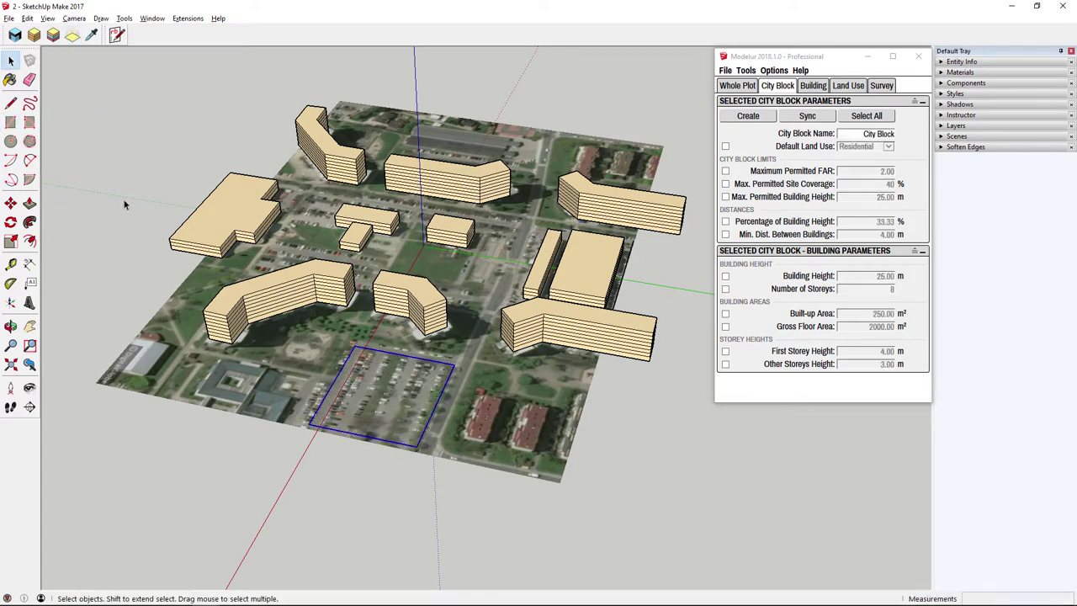
{"action": "middle_click_drag", "start_coordinate": [220, 323], "coordinate": [334, 269]}
{"action": "left_click", "coordinate": [471, 476]}
{"action": "middle_click_drag", "start_coordinate": [481, 449], "coordinate": [414, 468]}
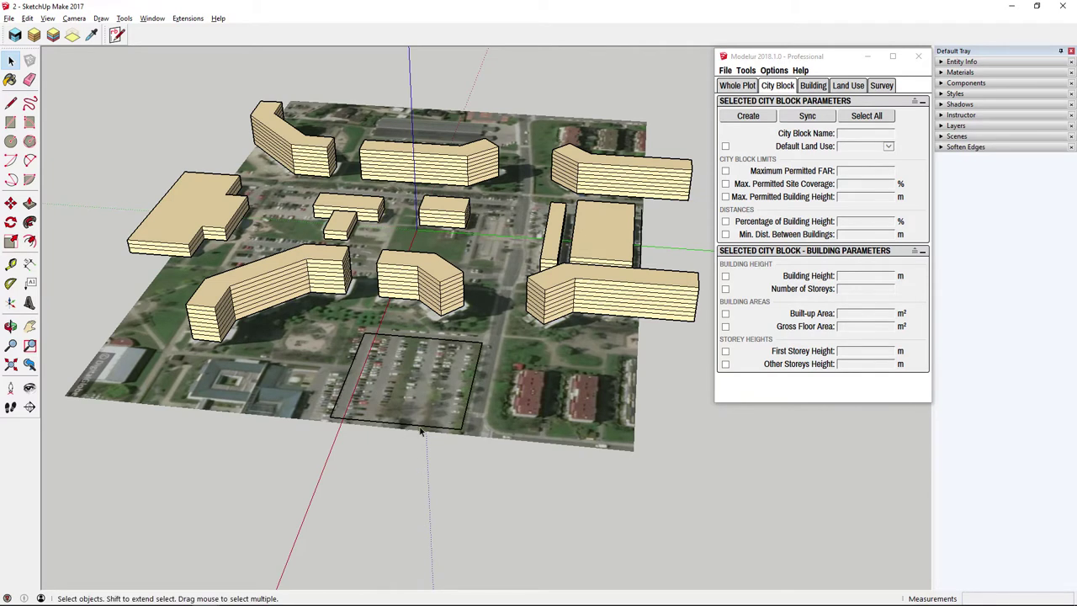
- Move the aerial-photo ground slightly down along the blue axis
{"action": "left_click", "coordinate": [508, 398]}
{"action": "left_click", "coordinate": [10, 203]}
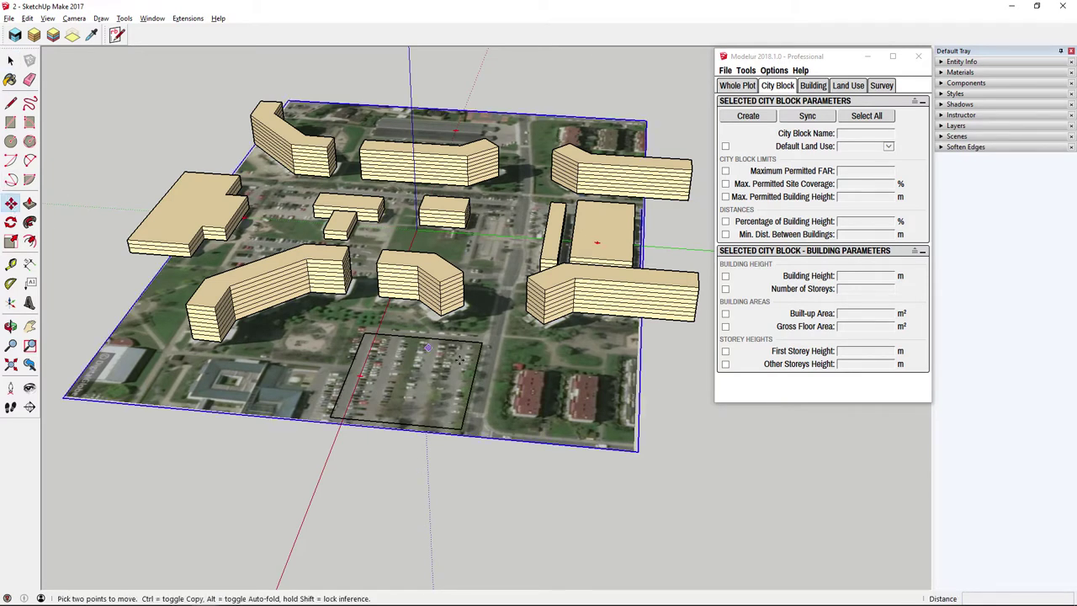
{"action": "left_click", "coordinate": [566, 405]}
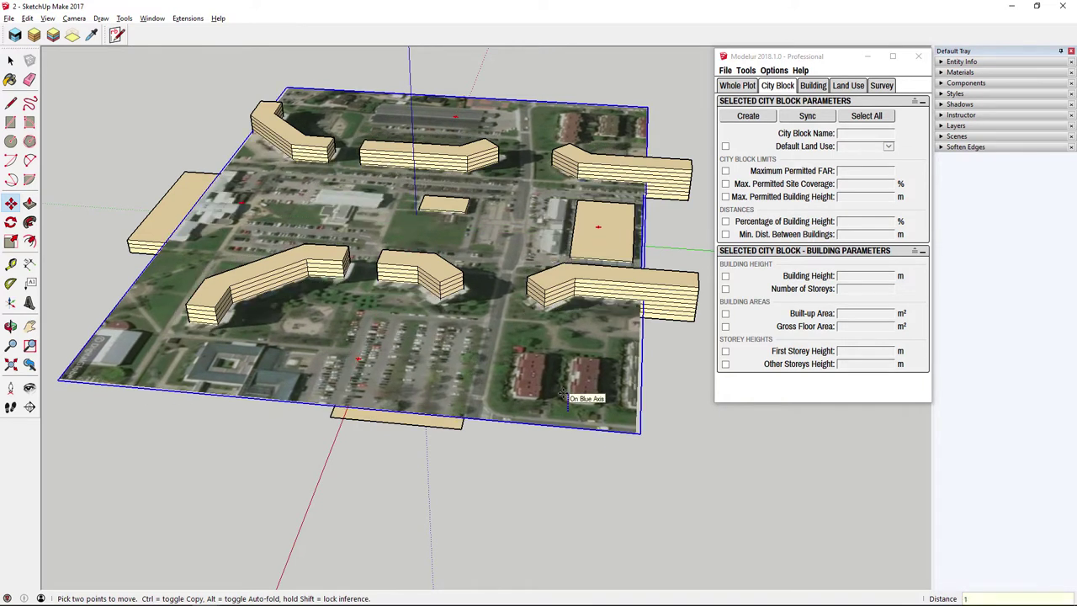
{"action": "left_click", "coordinate": [564, 395]}
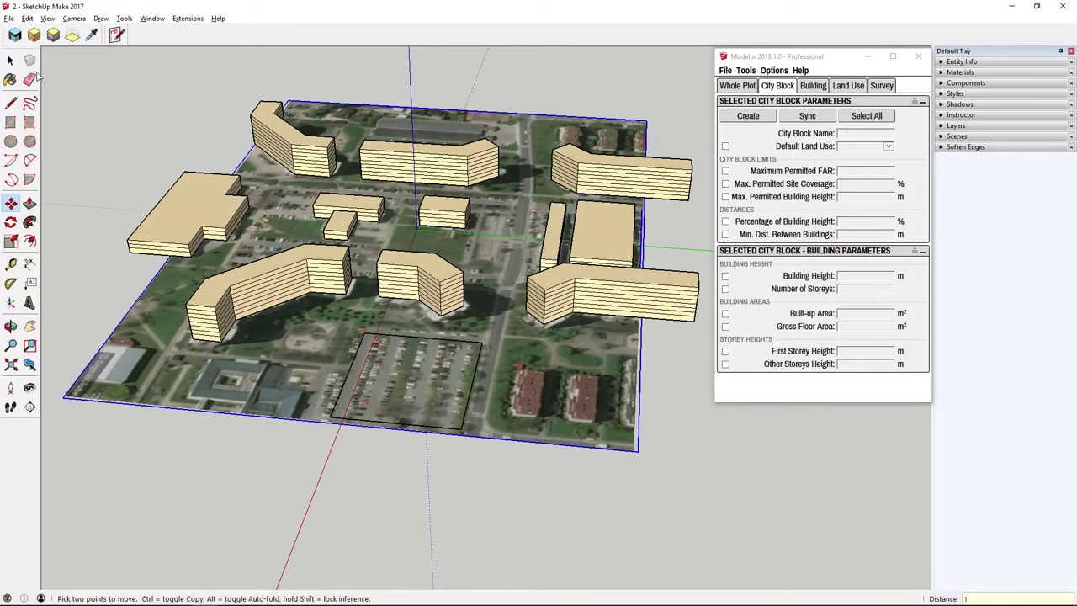
{"action": "left_click", "coordinate": [10, 60]}
{"action": "middle_click_drag", "start_coordinate": [115, 157], "coordinate": [355, 412]}
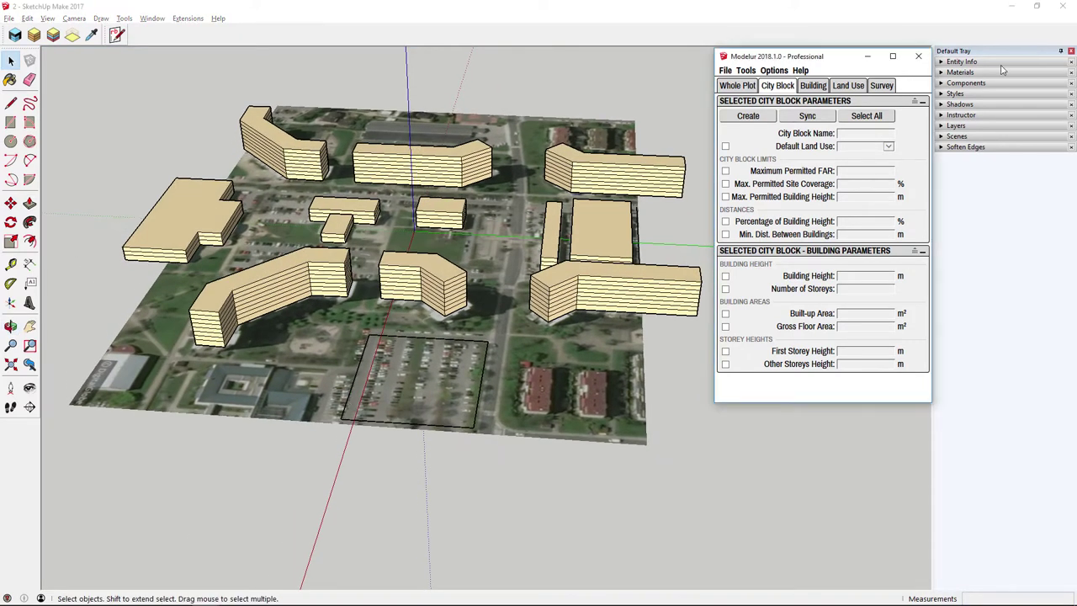
- Set the Location Snapshot material's opacity to 57
{"action": "left_click", "coordinate": [941, 72]}
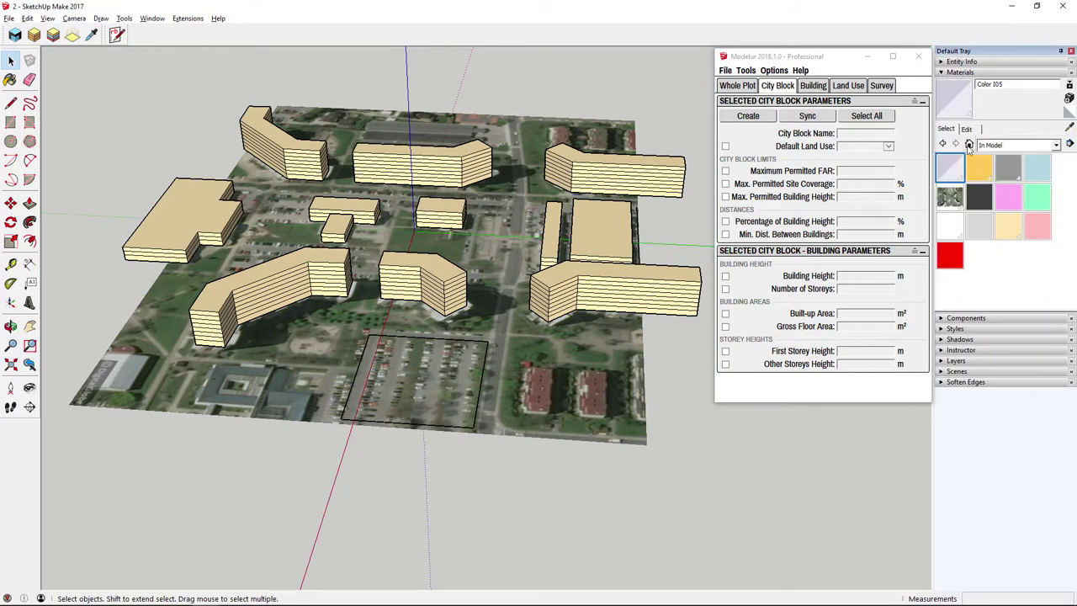
{"action": "left_click", "coordinate": [960, 200]}
{"action": "left_click", "coordinate": [966, 131]}
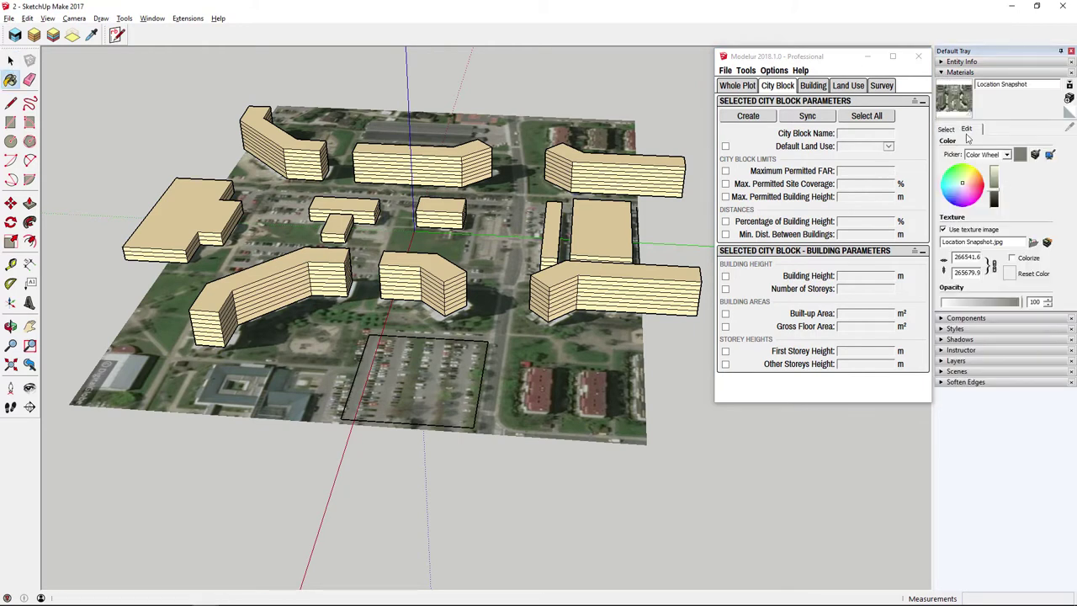
{"action": "left_click_drag", "start_coordinate": [1012, 306], "coordinate": [987, 308]}
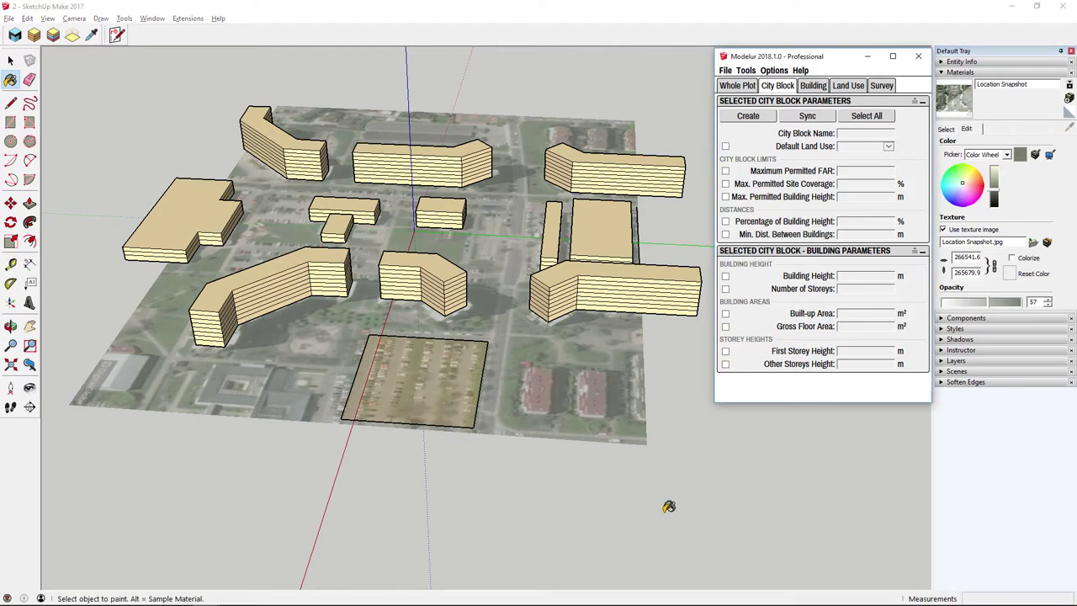
{"action": "left_click", "coordinate": [10, 60]}
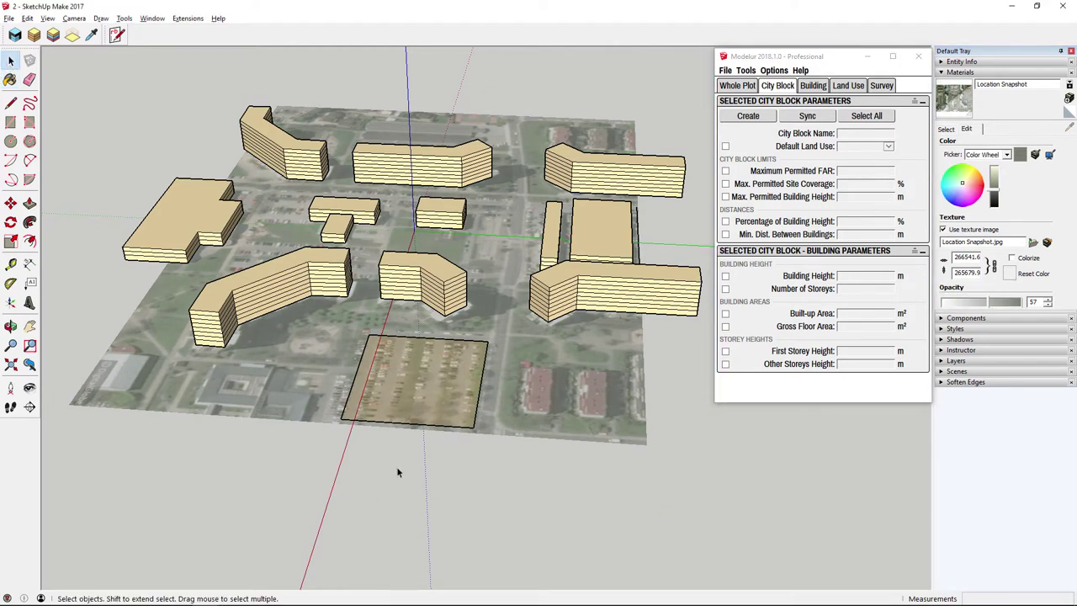
{"action": "middle_click_drag", "start_coordinate": [398, 472], "coordinate": [438, 434]}
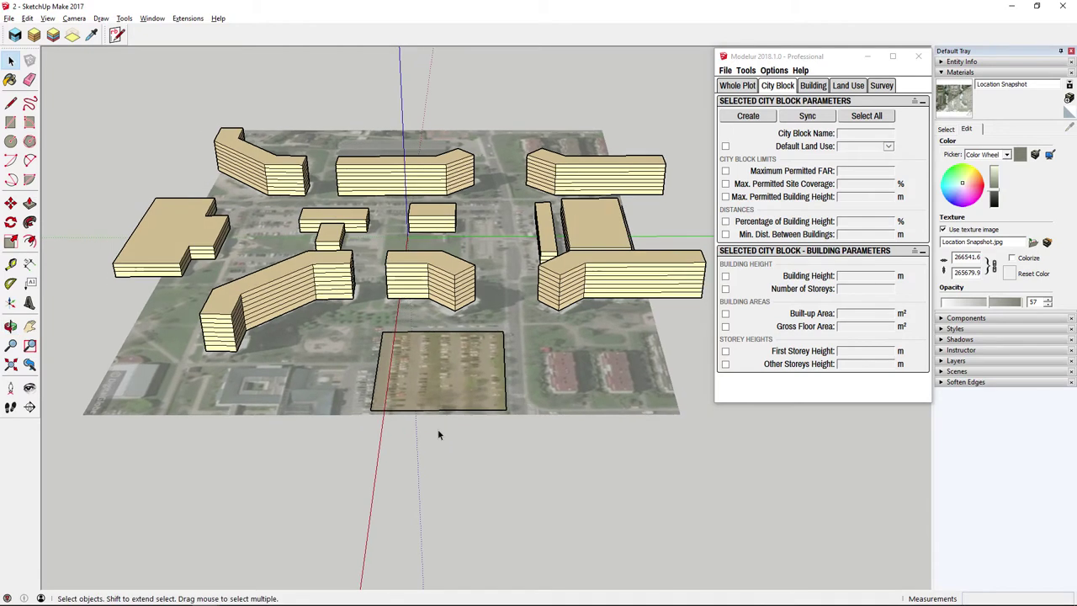
{"action": "scroll", "coordinate": [445, 444], "scroll_direction": "up", "scroll_amount": 2}
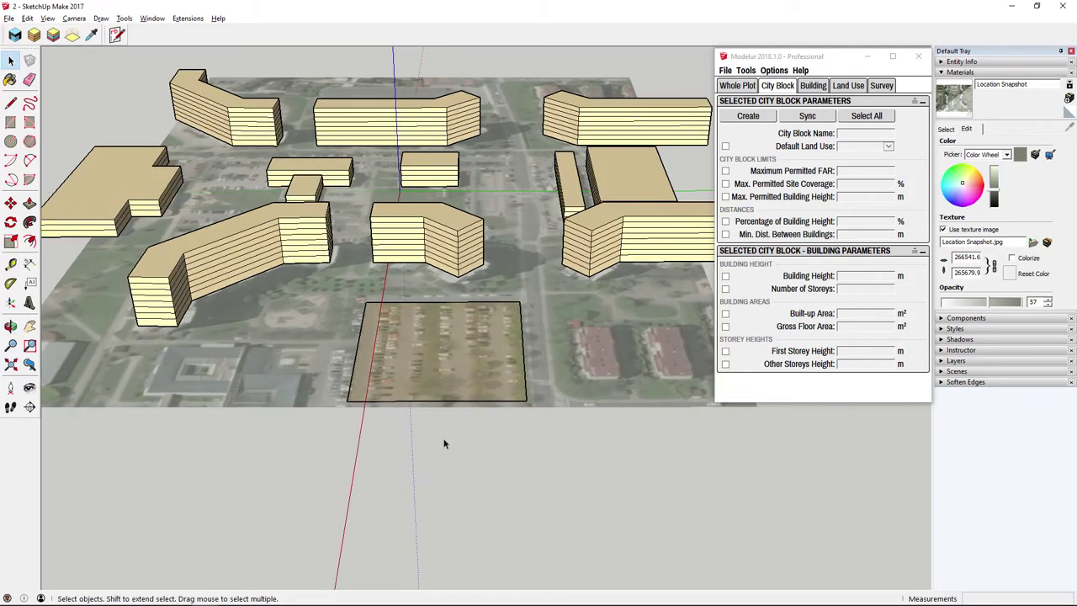
{"action": "left_click", "coordinate": [959, 72]}
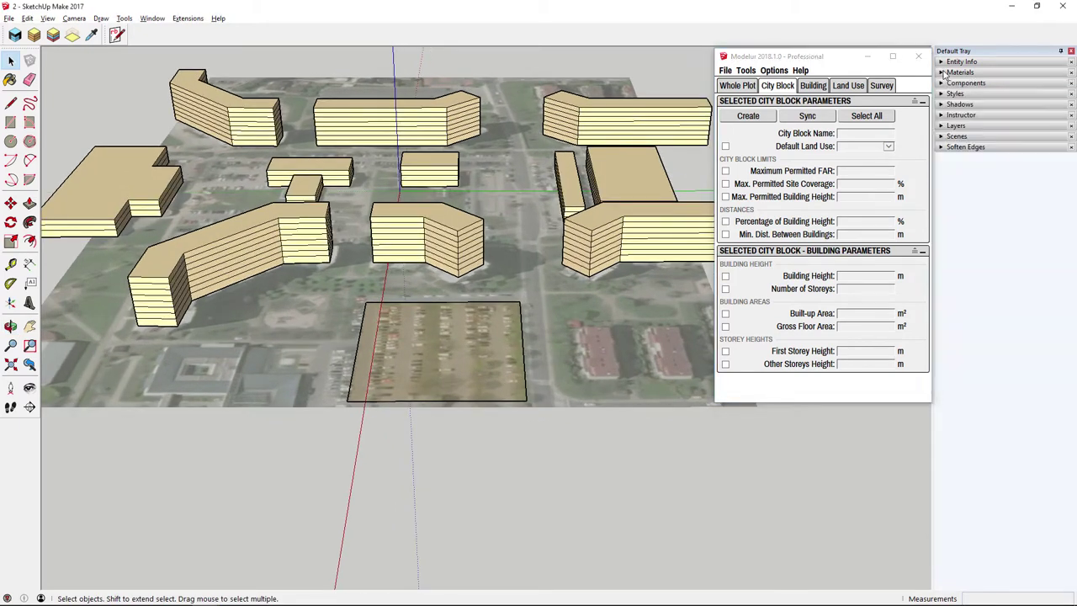
- Draw a rectangular face spanning the parking lot's opposite corners on the aerial photo
{"action": "left_click", "coordinate": [440, 496]}
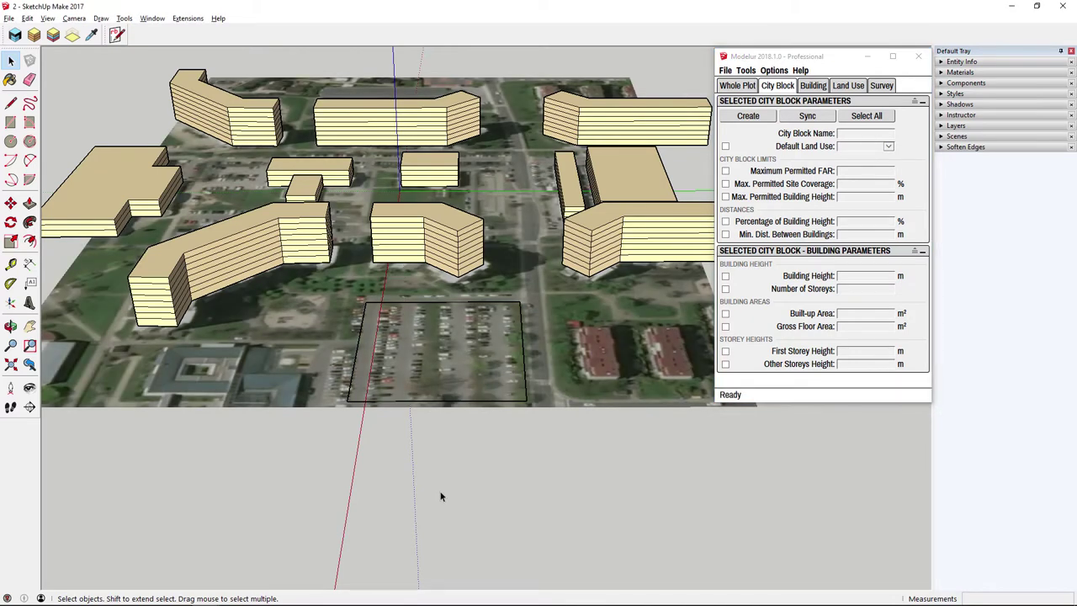
{"action": "middle_click_drag", "start_coordinate": [440, 497], "coordinate": [562, 324]}
{"action": "key", "text": "r"}
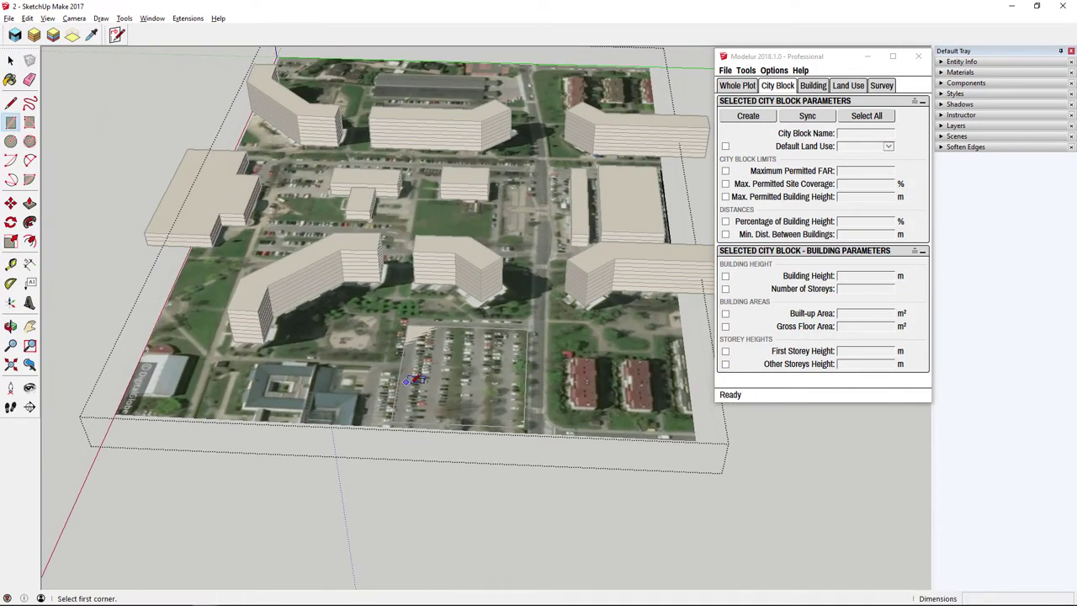
{"action": "left_click", "coordinate": [405, 324]}
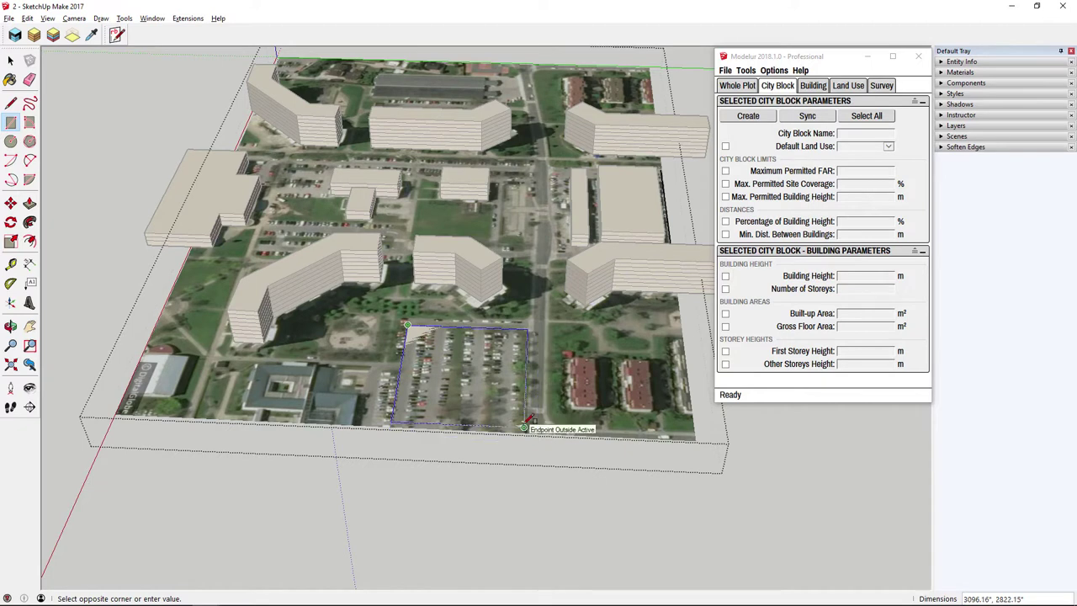
{"action": "left_click", "coordinate": [526, 431]}
{"action": "left_click", "coordinate": [10, 61]}
{"action": "left_click", "coordinate": [461, 376]}
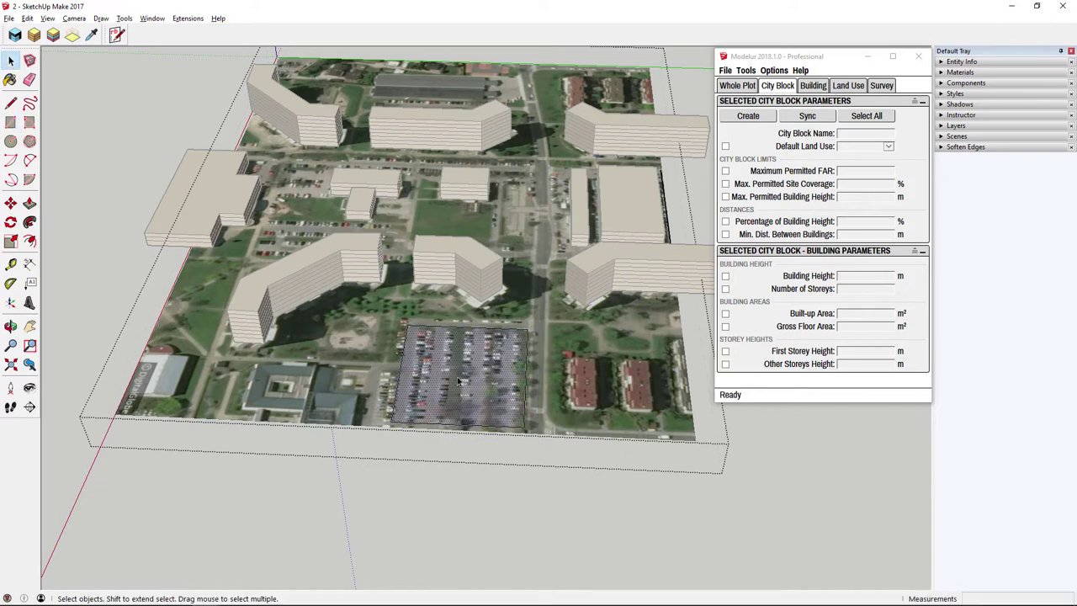
{"action": "middle_click_drag", "start_coordinate": [473, 488], "coordinate": [493, 435]}
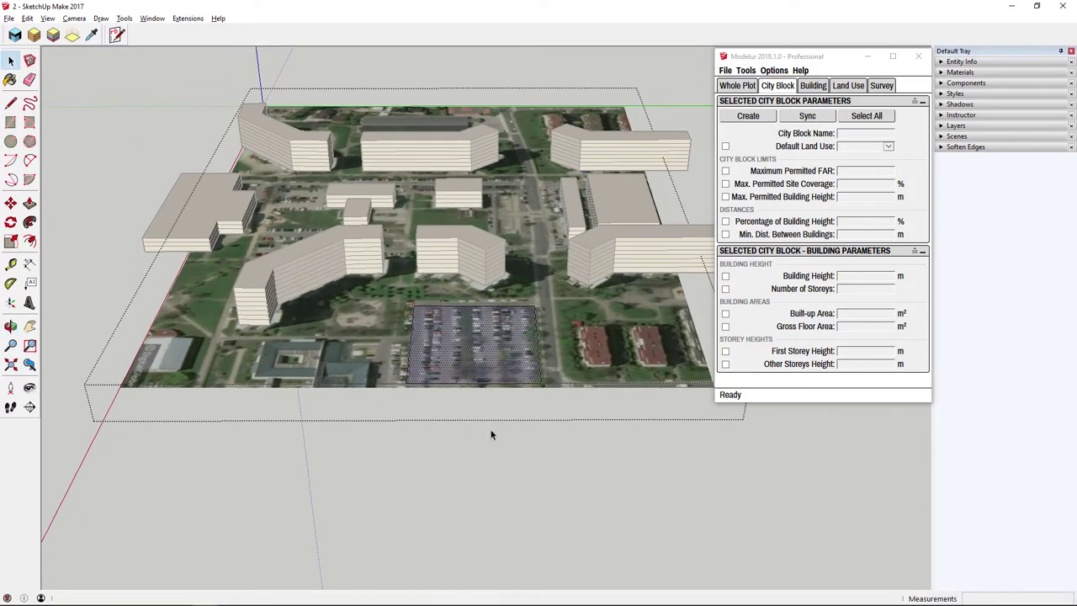
{"action": "left_click", "coordinate": [492, 435]}
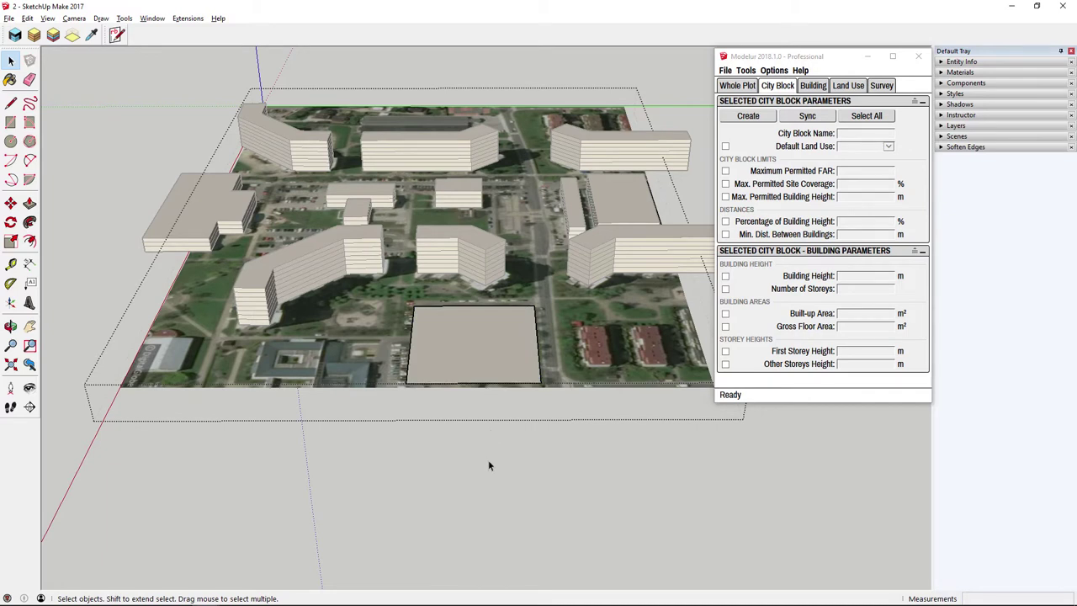
{"action": "middle_click_drag", "start_coordinate": [533, 406], "coordinate": [452, 338]}
- Delete the grey rectangle over the parking lot, then undo to restore the square plot
{"action": "scroll", "coordinate": [453, 345], "scroll_direction": "up", "scroll_amount": 3}
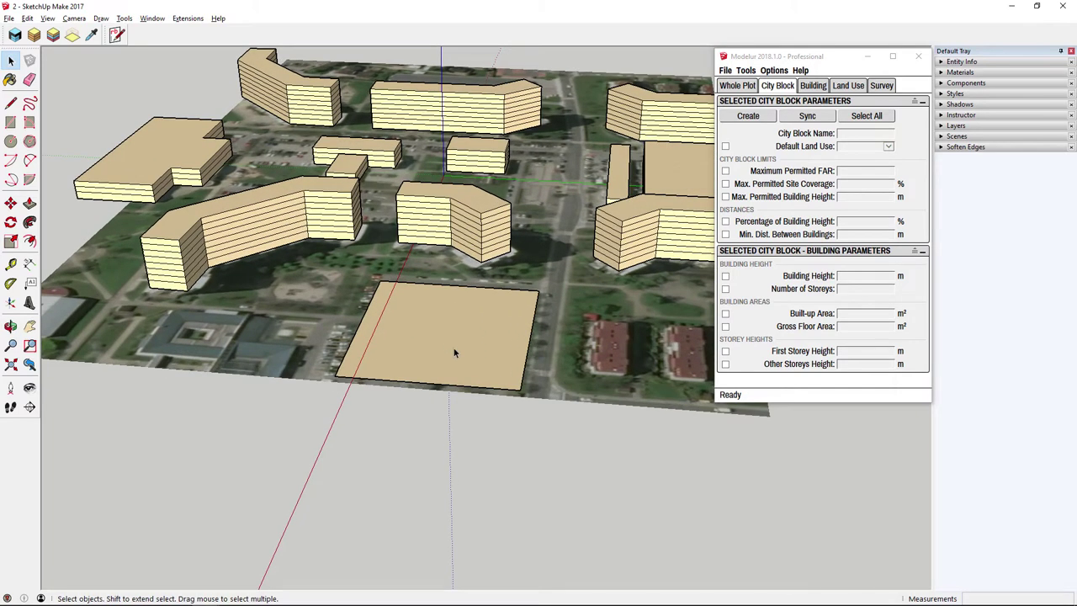
{"action": "left_click", "coordinate": [454, 353]}
{"action": "key", "text": "Escape"}
{"action": "middle_click_drag", "start_coordinate": [455, 354], "coordinate": [541, 545]}
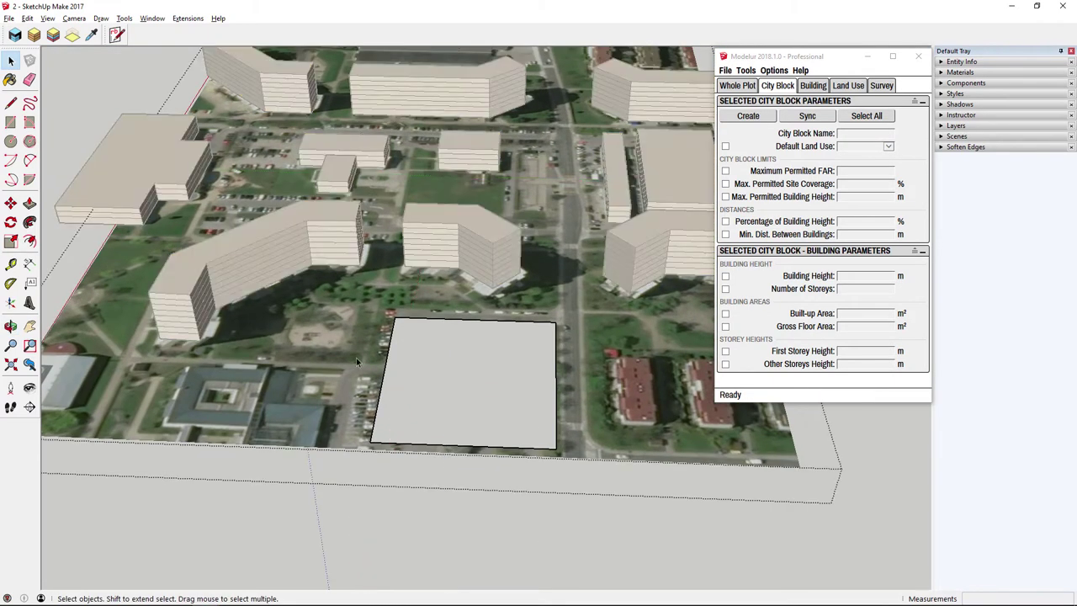
{"action": "middle_click_drag", "start_coordinate": [356, 358], "coordinate": [328, 383]}
{"action": "left_click_drag", "start_coordinate": [393, 334], "coordinate": [593, 493]}
{"action": "key", "text": "Delete"}
{"action": "middle_click_drag", "start_coordinate": [588, 539], "coordinate": [511, 451]}
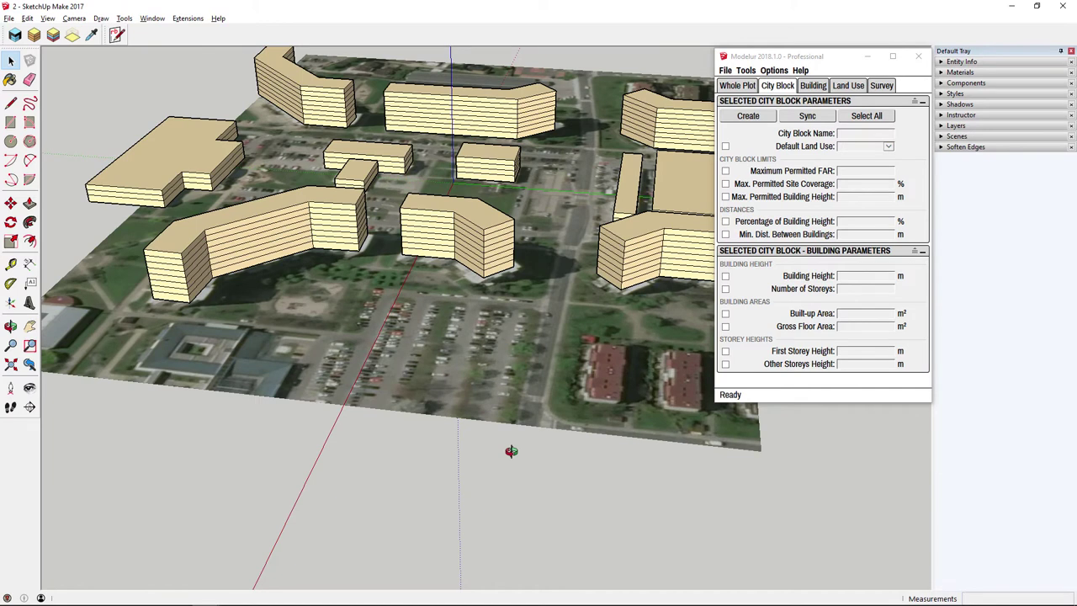
{"action": "key", "text": "ctrl+z"}
{"action": "key", "text": "ctrl+z"}
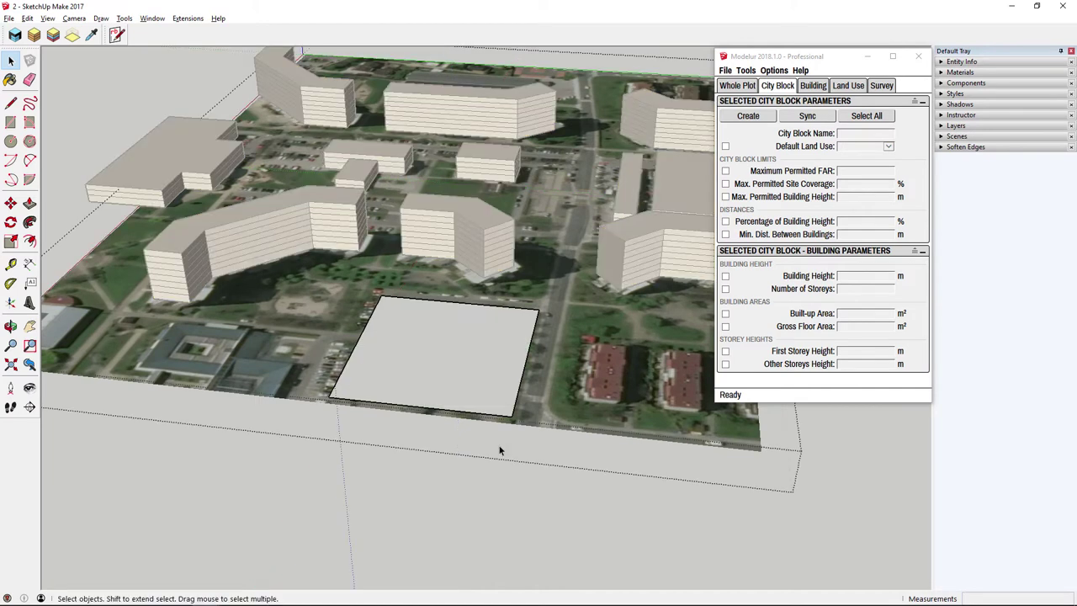
{"action": "middle_click_drag", "start_coordinate": [474, 454], "coordinate": [445, 401]}
- Select the square block, enable Default Land Use and choose Parking
{"action": "left_click", "coordinate": [445, 401]}
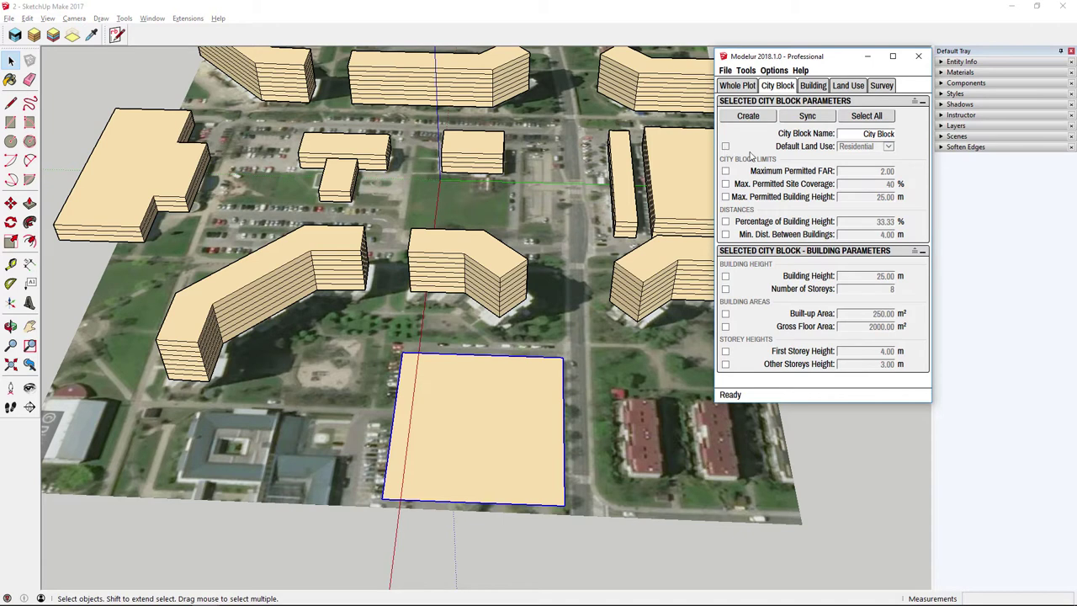
{"action": "left_click", "coordinate": [726, 146]}
{"action": "left_click", "coordinate": [887, 146]}
{"action": "left_click", "coordinate": [867, 138]}
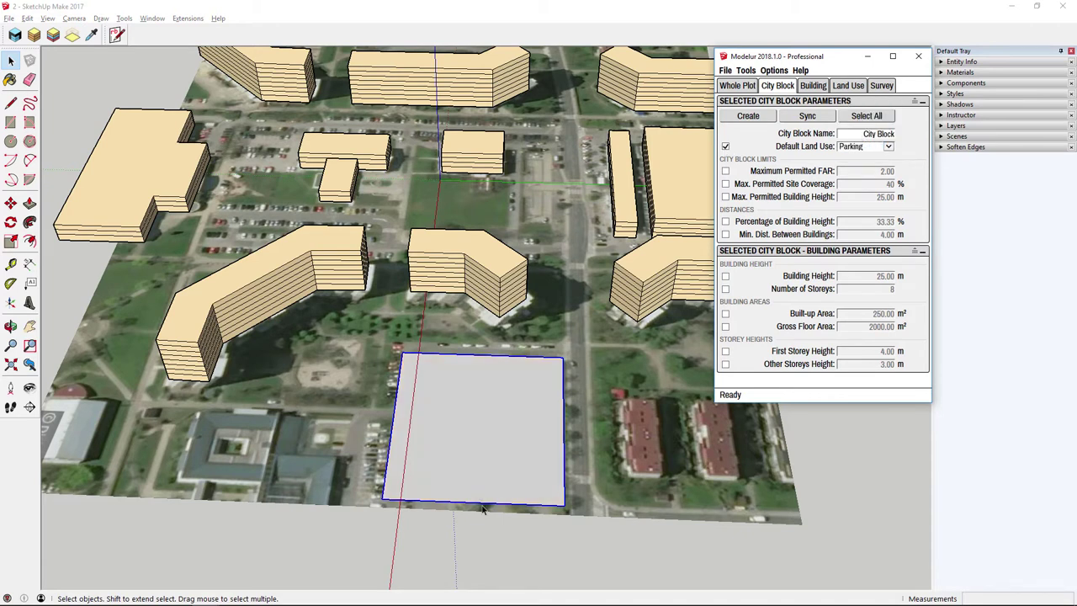
{"action": "left_click", "coordinate": [473, 564]}
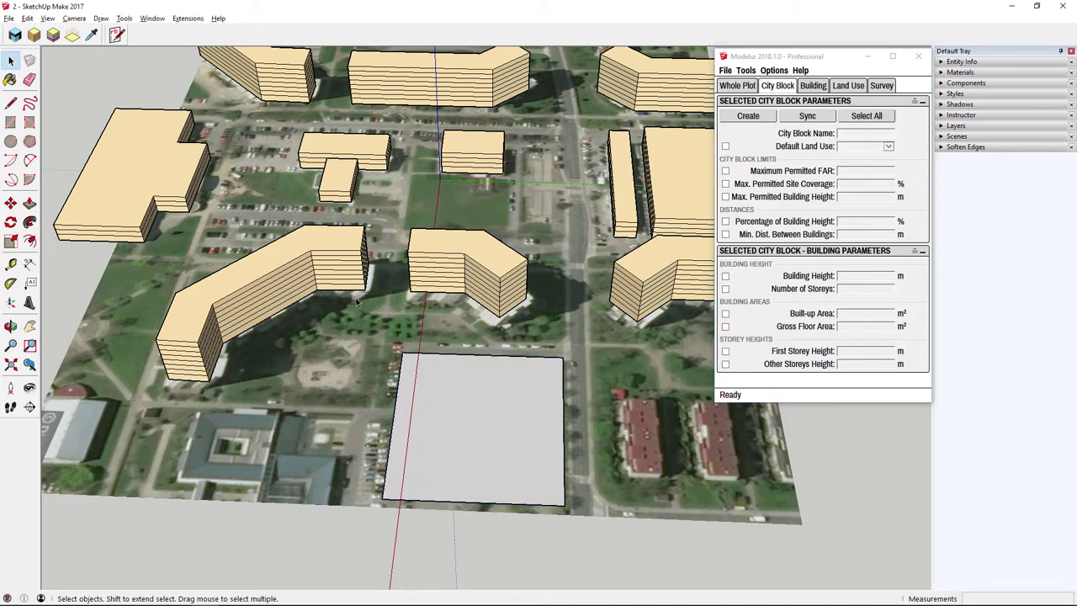
- Trace an L-shaped line outline around the west and north sides of the grey block, then clear the selection
{"action": "left_click", "coordinate": [10, 102]}
{"action": "left_click", "coordinate": [148, 401]}
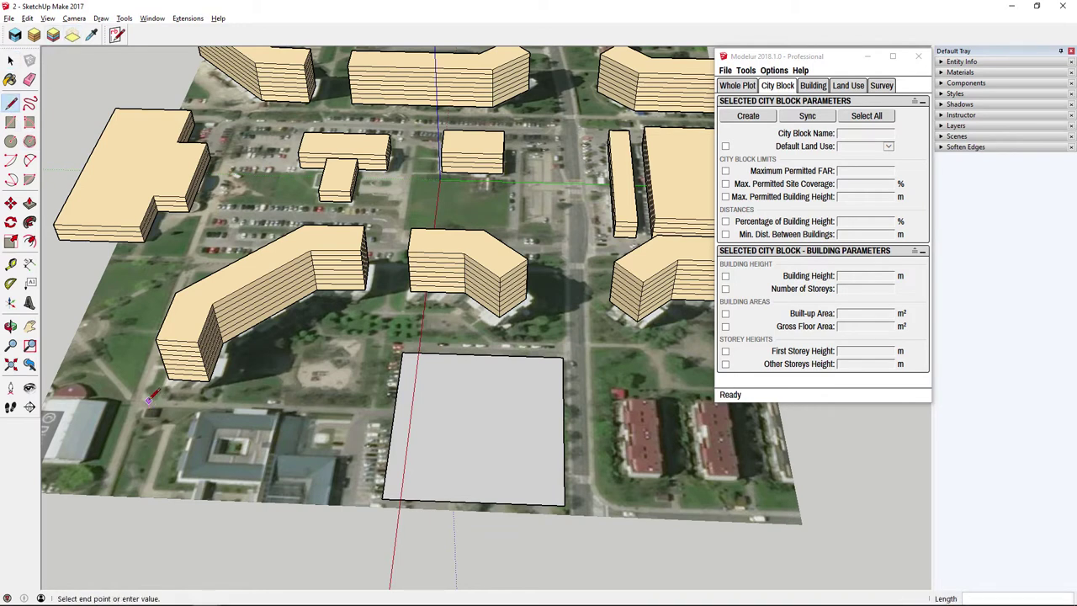
{"action": "left_click", "coordinate": [375, 406]}
{"action": "left_click", "coordinate": [384, 340]}
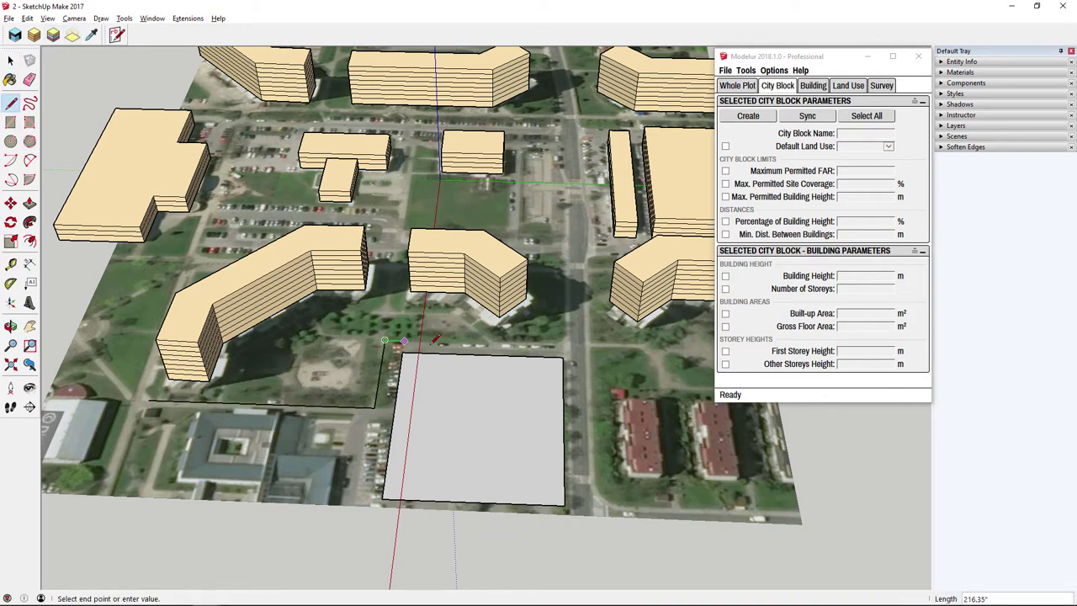
{"action": "left_click", "coordinate": [562, 344]}
{"action": "left_click", "coordinate": [562, 271]}
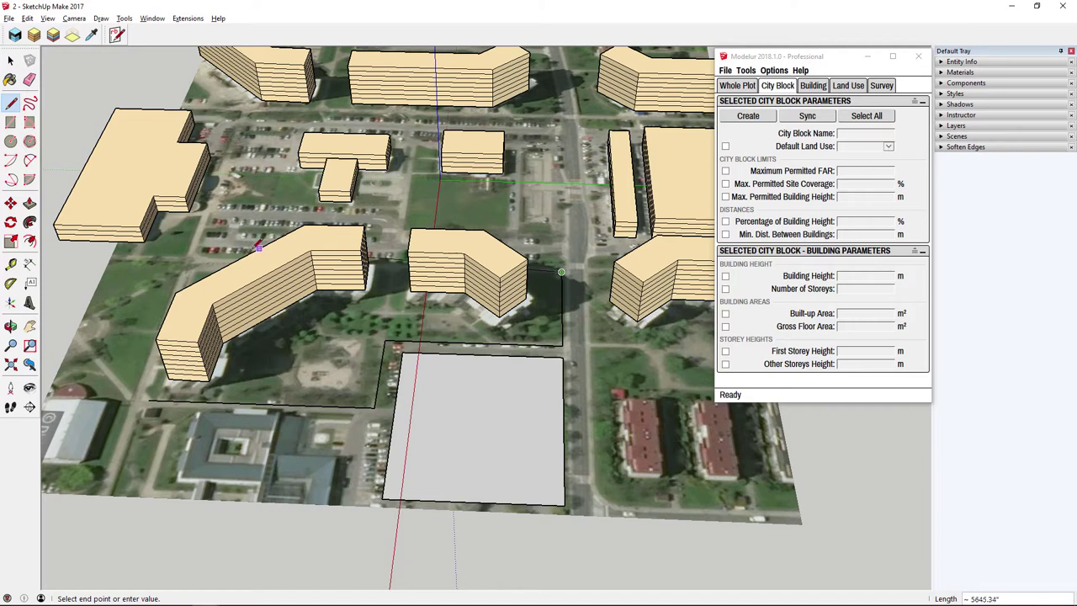
{"action": "left_click", "coordinate": [188, 261]}
{"action": "left_click", "coordinate": [148, 402]}
{"action": "middle_click_drag", "start_coordinate": [152, 396], "coordinate": [126, 370]}
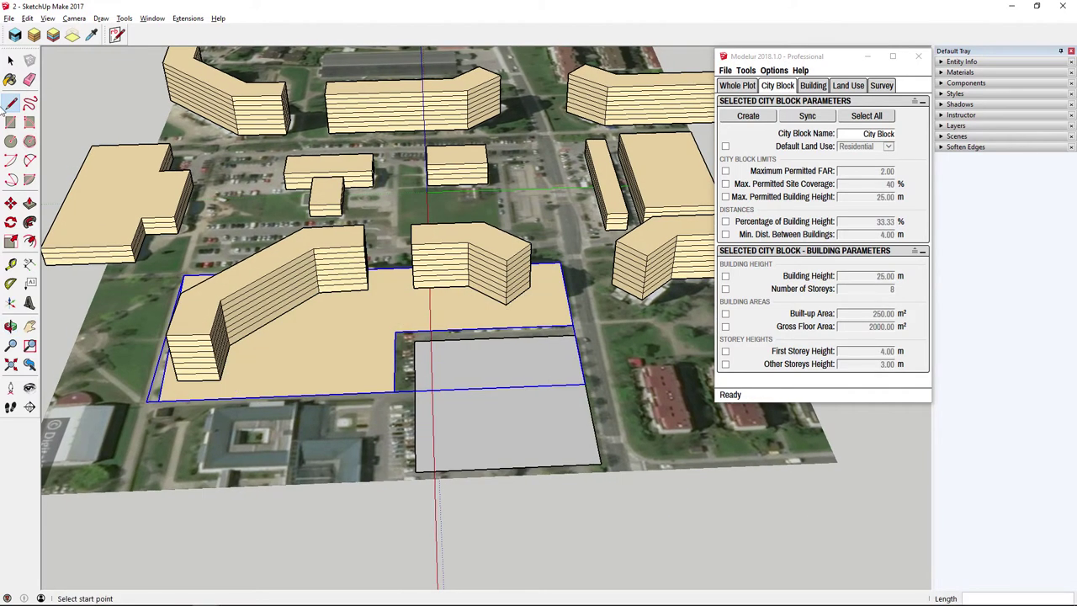
{"action": "left_click", "coordinate": [10, 60]}
{"action": "left_click", "coordinate": [122, 327]}
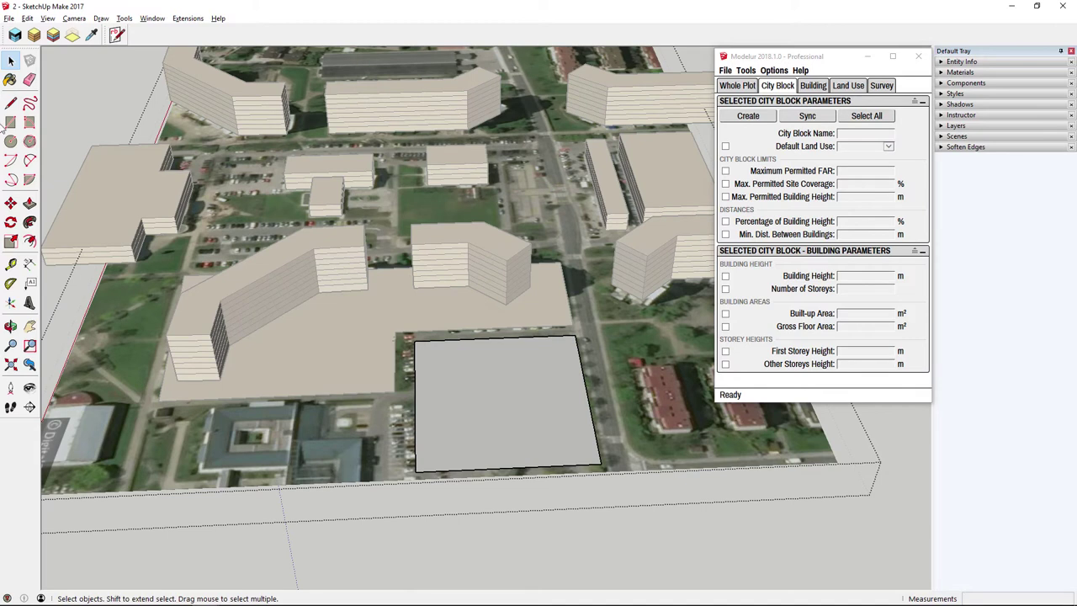
- Redraw the L-shaped outline's edges until it closes into a face, and select that face
{"action": "left_click", "coordinate": [10, 101]}
{"action": "left_click", "coordinate": [393, 391]}
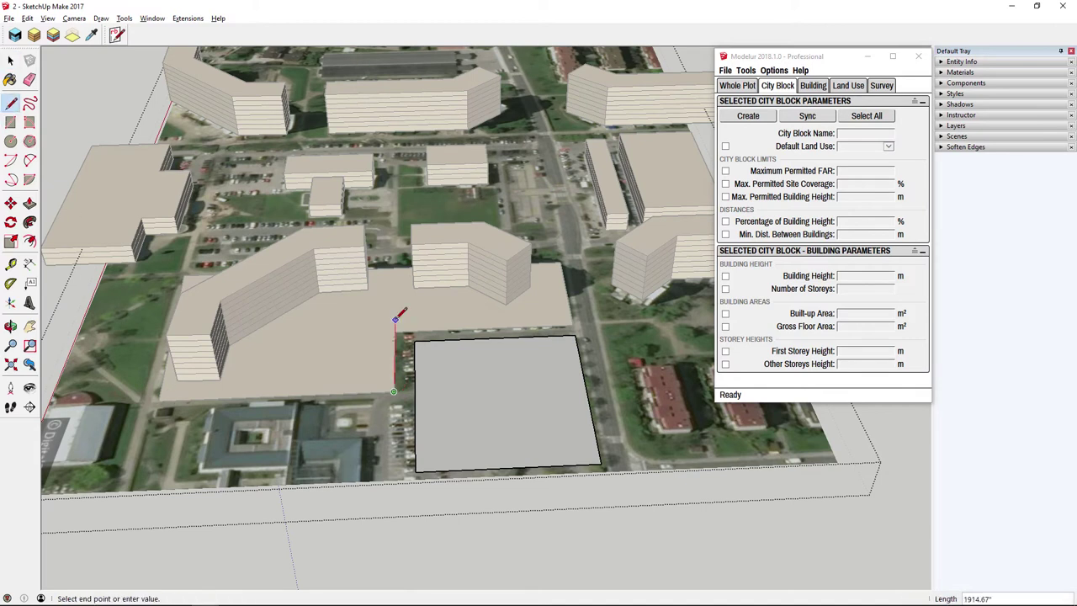
{"action": "left_click", "coordinate": [395, 332]}
{"action": "left_click", "coordinate": [573, 326]}
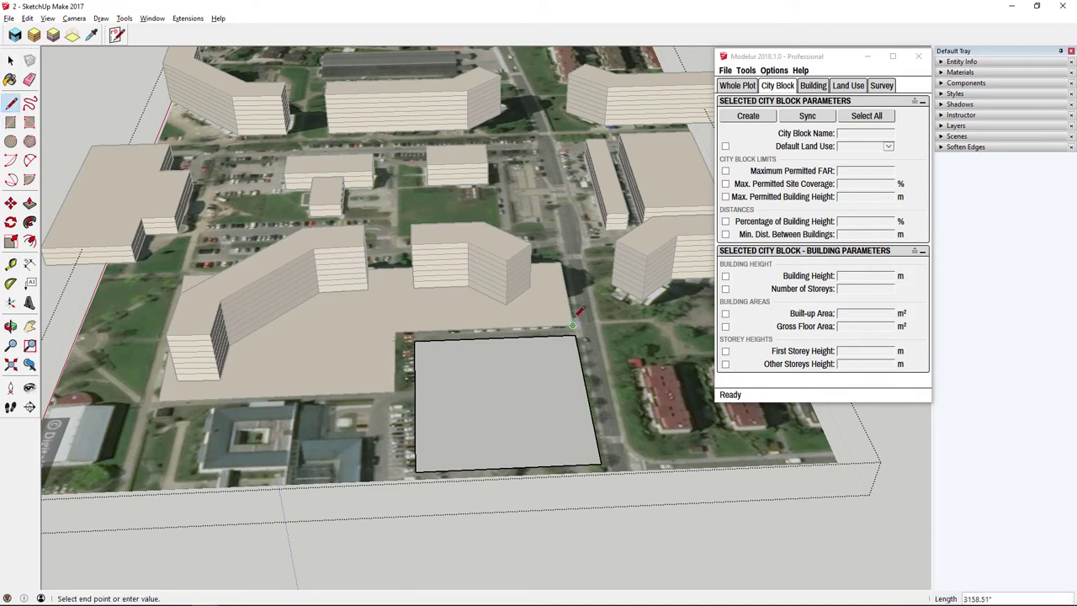
{"action": "left_click", "coordinate": [569, 262]}
{"action": "left_click", "coordinate": [183, 275]}
{"action": "left_click", "coordinate": [158, 400]}
{"action": "left_click", "coordinate": [10, 60]}
{"action": "left_click", "coordinate": [361, 365]}
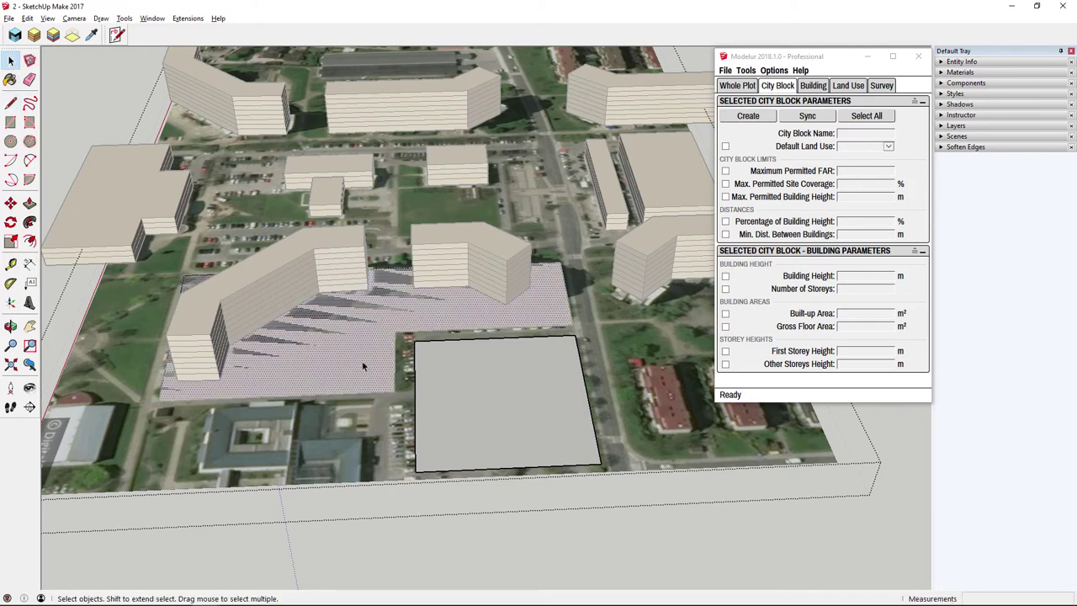
{"action": "scroll", "coordinate": [361, 365], "scroll_direction": "up", "scroll_amount": 2}
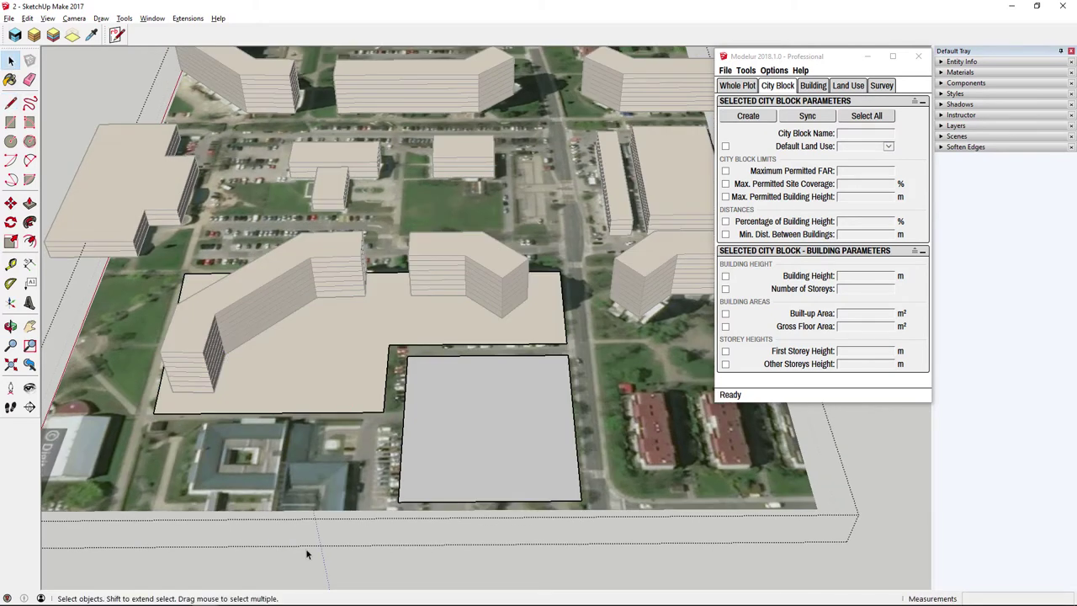
- Give the L-shaped block 6 storeys and a Service default land use, turning it pink
{"action": "left_click", "coordinate": [305, 351]}
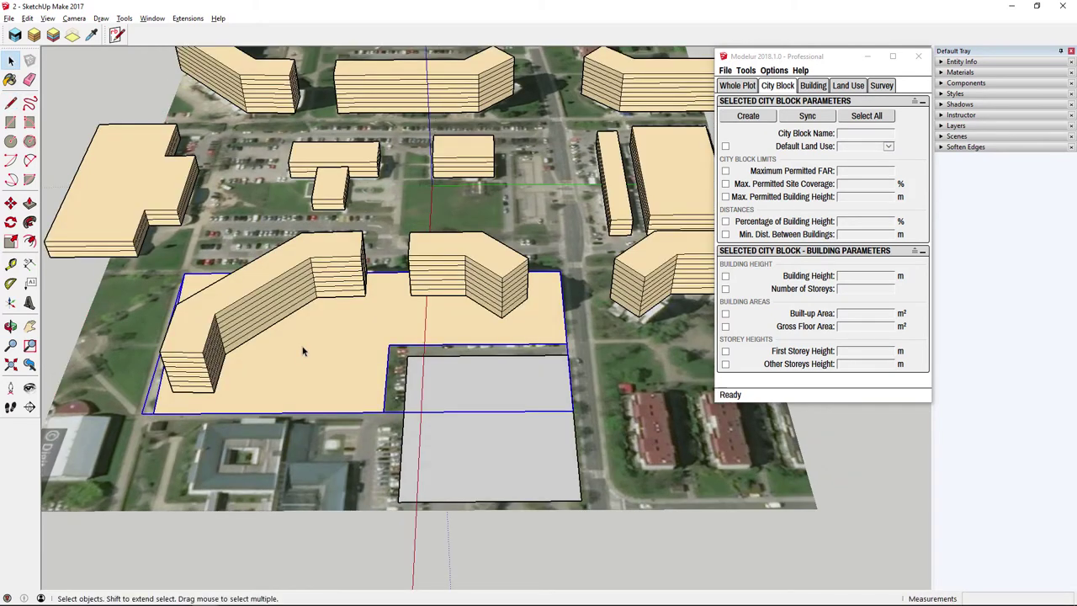
{"action": "left_click", "coordinate": [782, 185]}
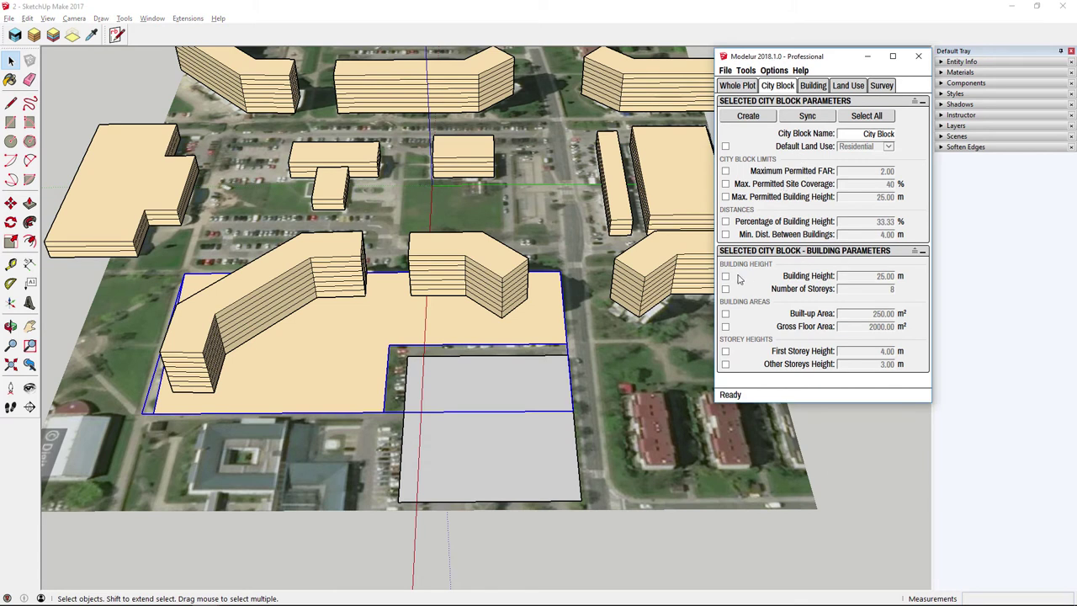
{"action": "left_click", "coordinate": [725, 289]}
{"action": "type", "text": "6"}
{"action": "left_click", "coordinate": [725, 146]}
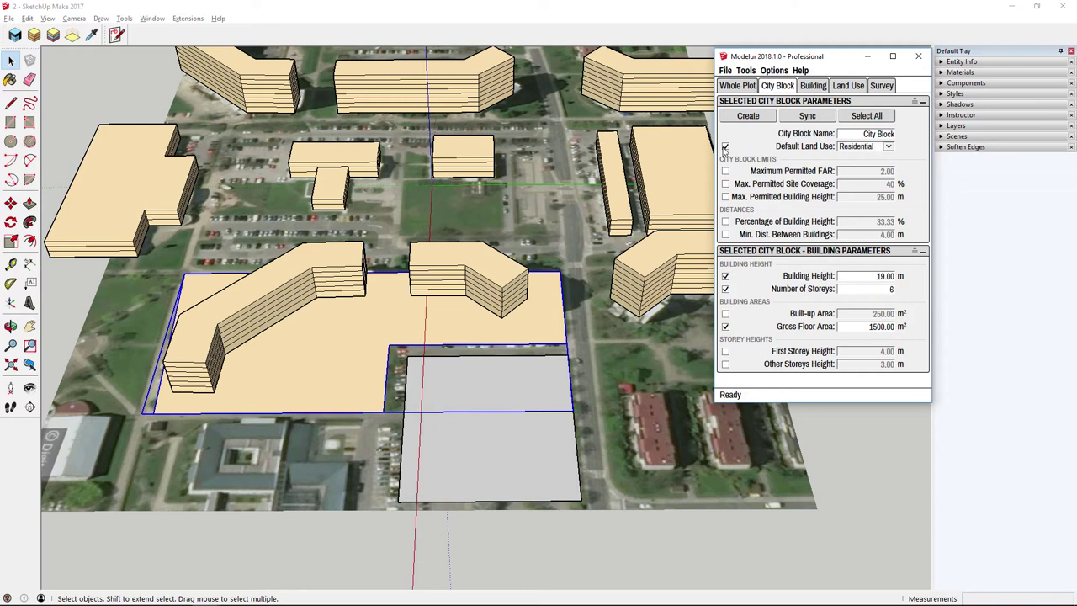
{"action": "left_click", "coordinate": [895, 148]}
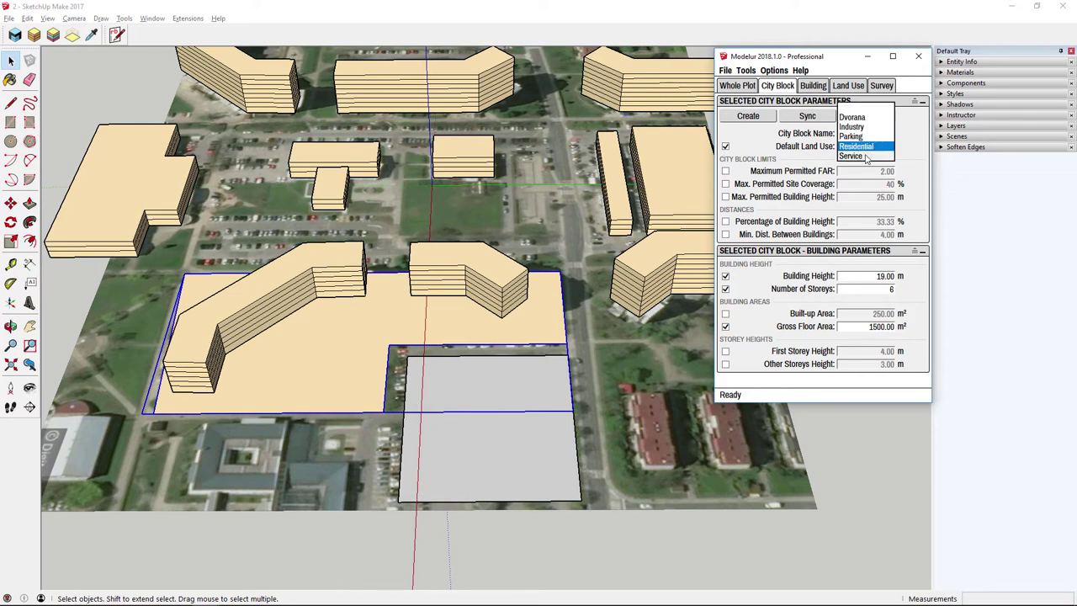
{"action": "left_click", "coordinate": [869, 157]}
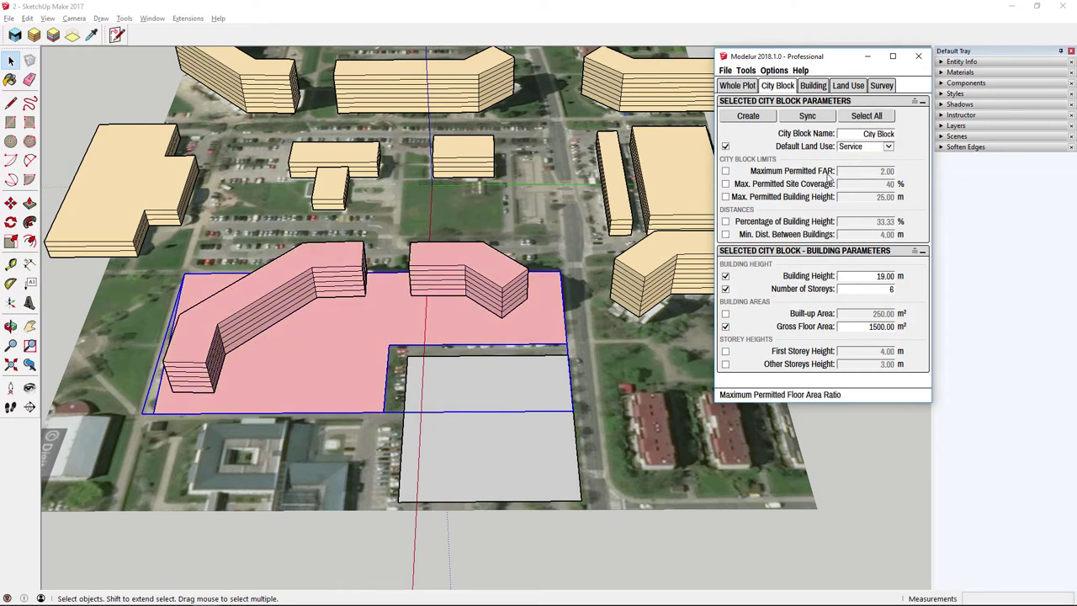
{"action": "left_click", "coordinate": [642, 540]}
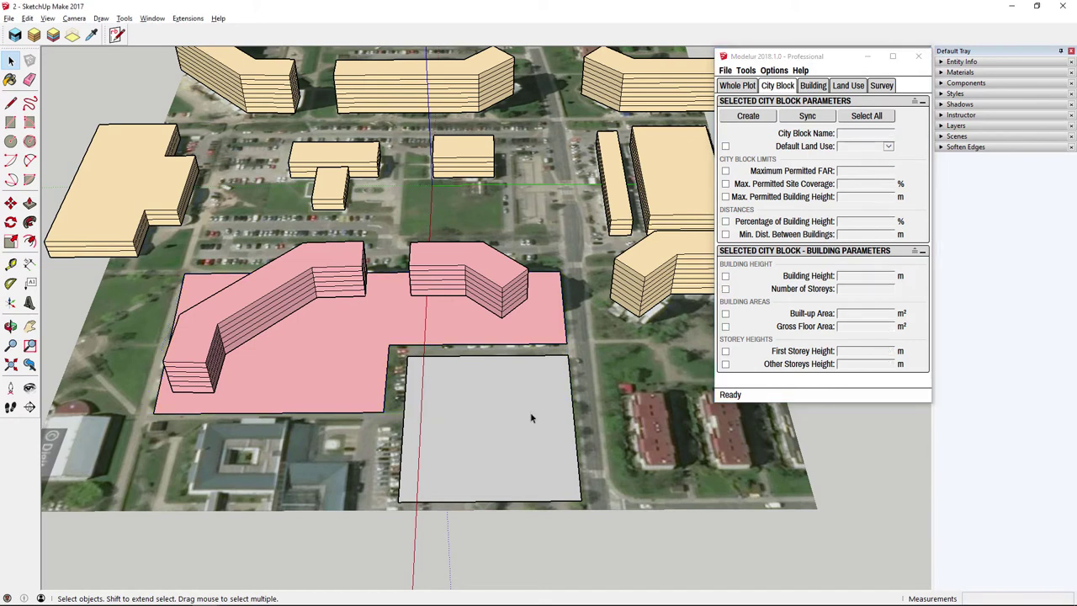
- Limit the grey parking block to 3 storeys
{"action": "left_click", "coordinate": [498, 420]}
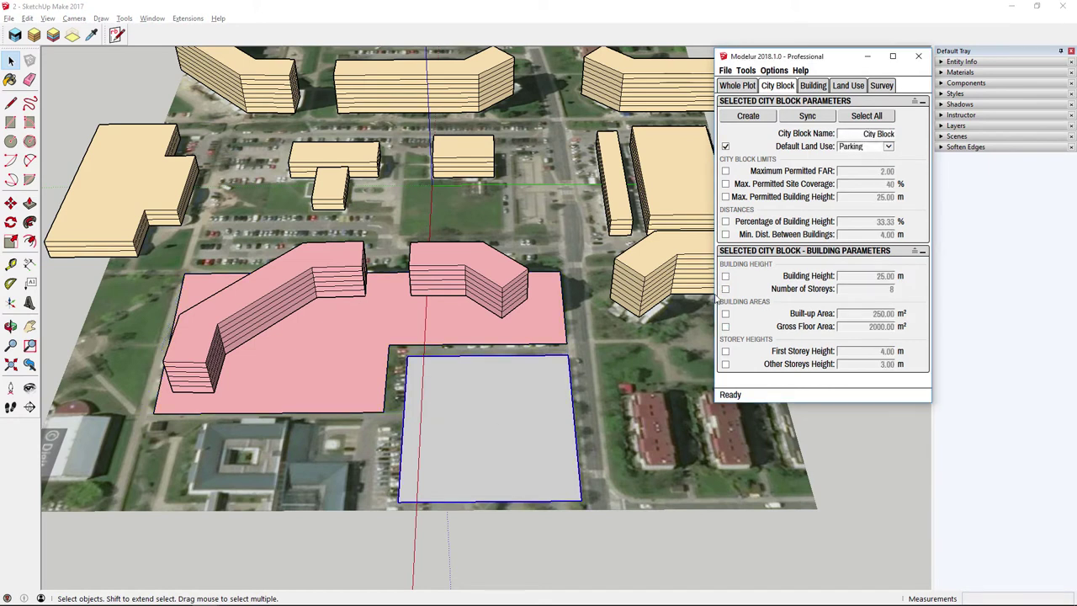
{"action": "left_click", "coordinate": [725, 289]}
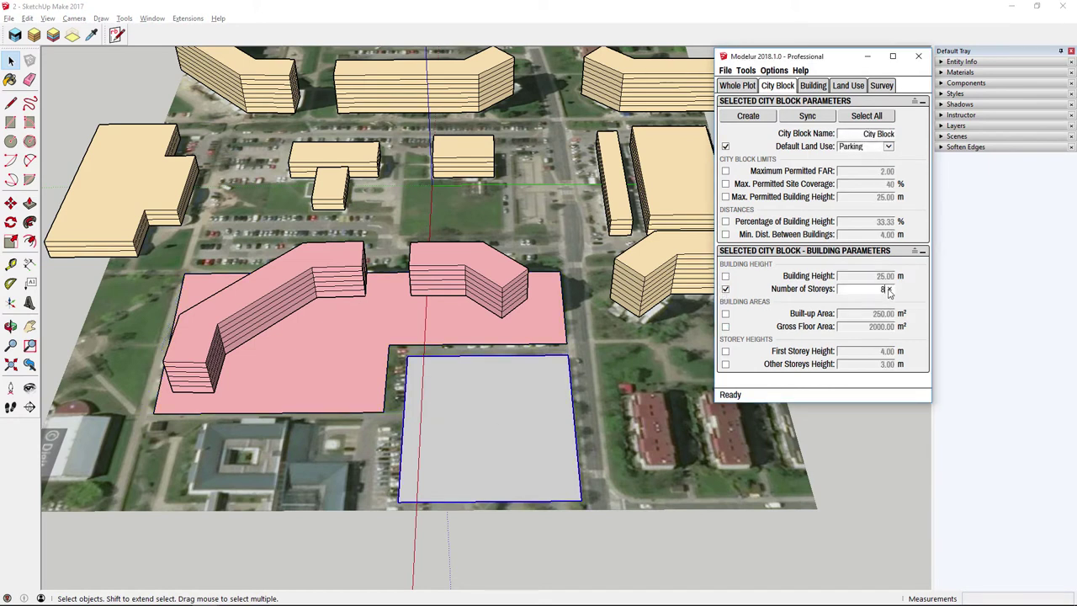
{"action": "key", "text": "Return"}
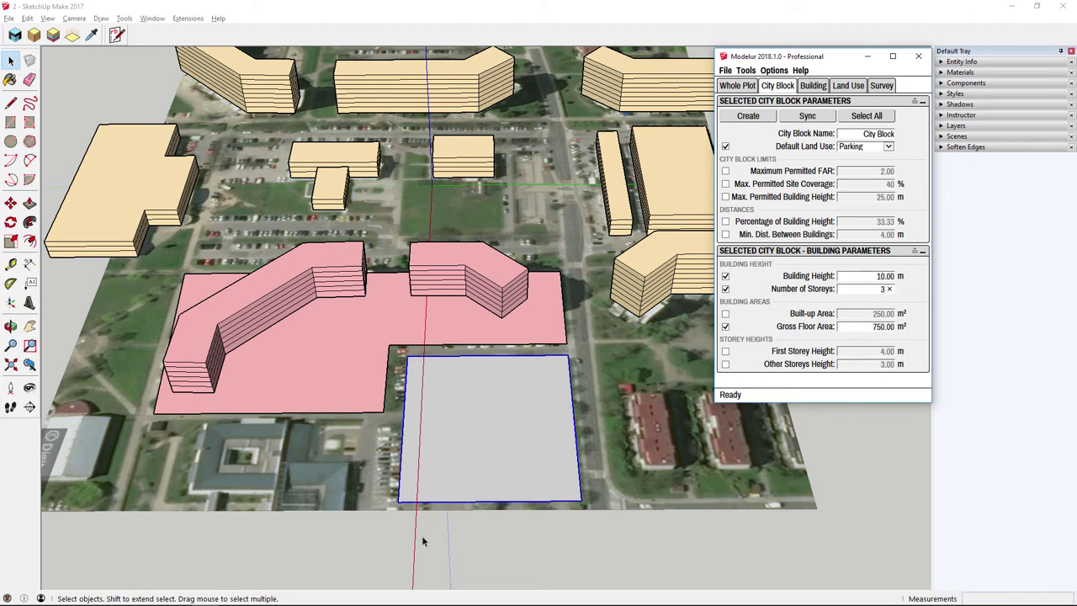
{"action": "left_click", "coordinate": [423, 541]}
- Draw a rectangle on the pink block and convert it into a Modelur building
{"action": "left_click", "coordinate": [10, 122]}
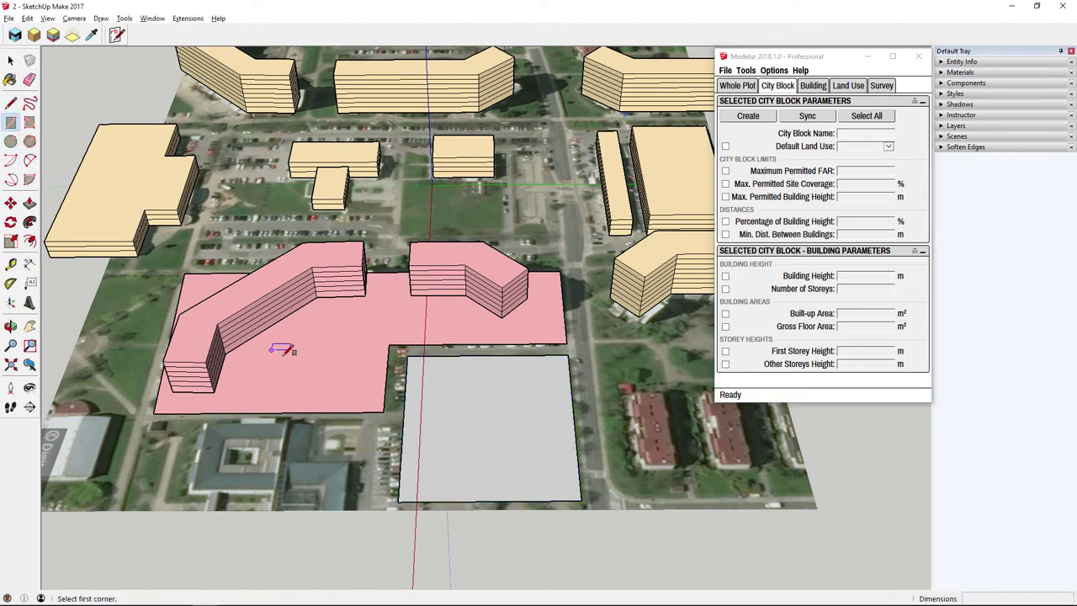
{"action": "left_click", "coordinate": [286, 359]}
{"action": "left_click", "coordinate": [360, 401]}
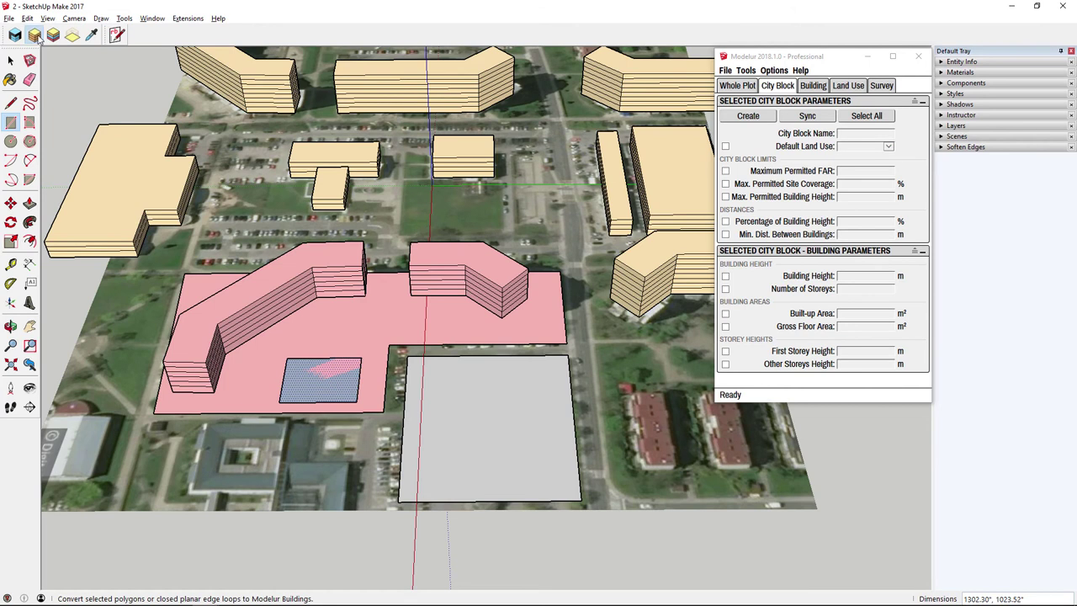
{"action": "left_click", "coordinate": [35, 34]}
{"action": "middle_click_drag", "start_coordinate": [277, 361], "coordinate": [294, 344]}
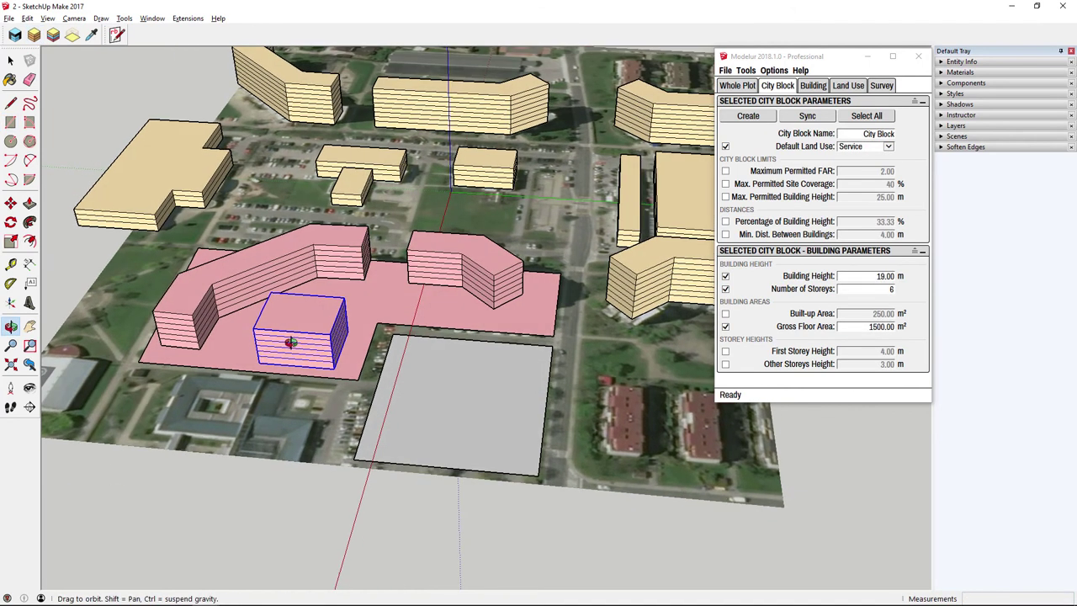
- Move the new building onto the grey parking block and orbit to an overview of both blocks
{"action": "left_click", "coordinate": [10, 204]}
{"action": "left_click", "coordinate": [335, 371]}
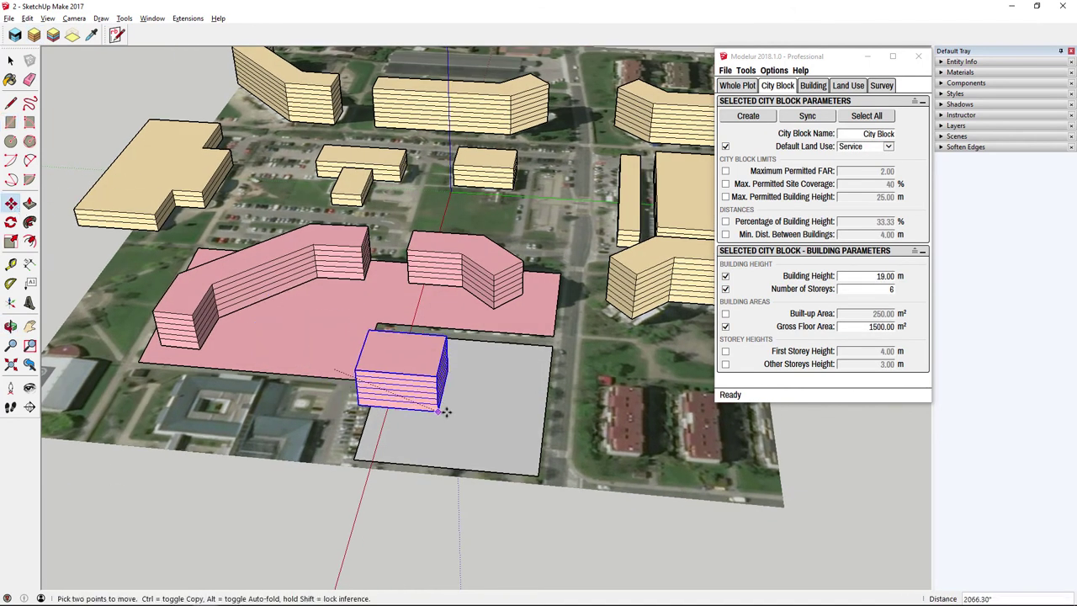
{"action": "left_click", "coordinate": [470, 418]}
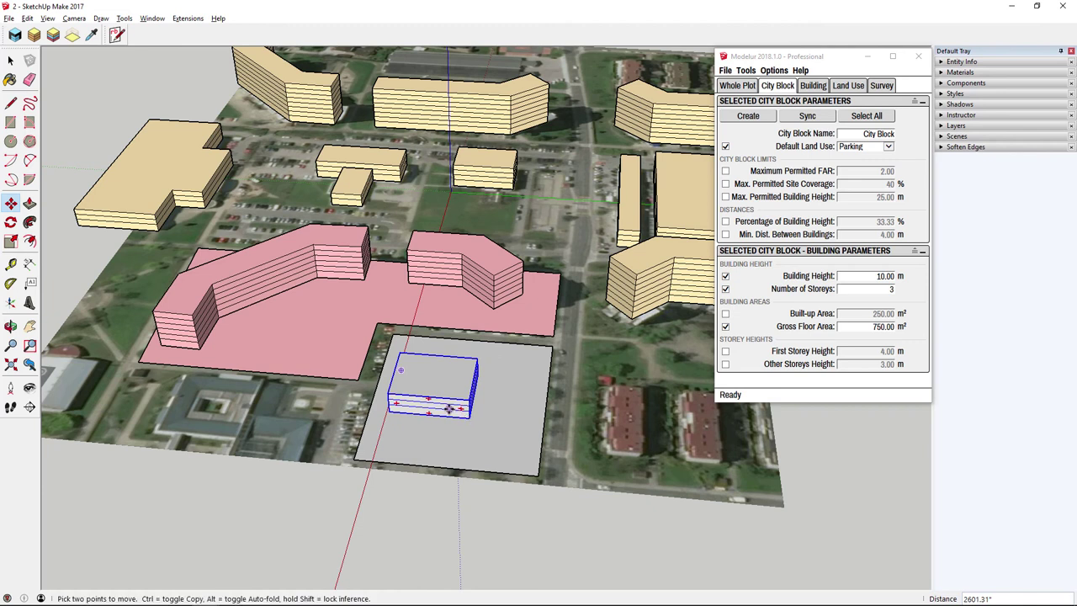
{"action": "key", "text": "space"}
{"action": "left_click", "coordinate": [83, 106]}
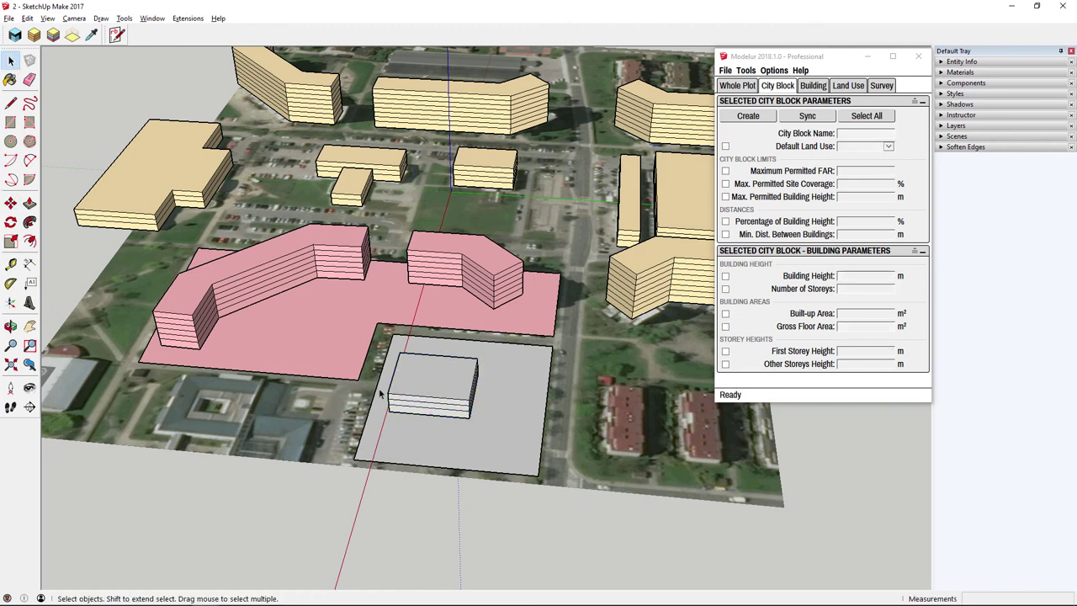
{"action": "middle_click_drag", "start_coordinate": [404, 320], "coordinate": [453, 325]}
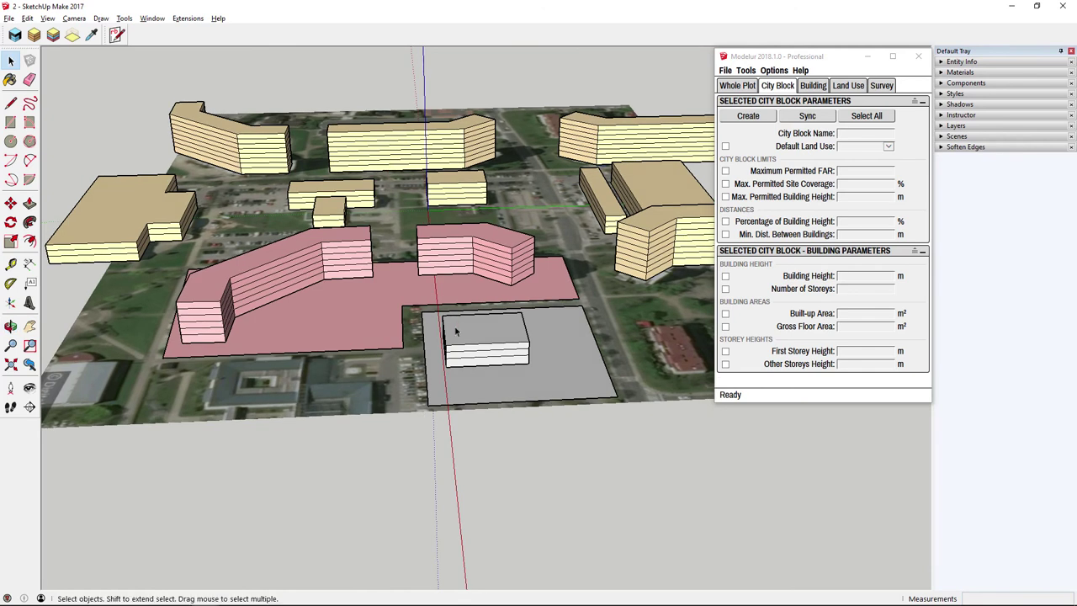